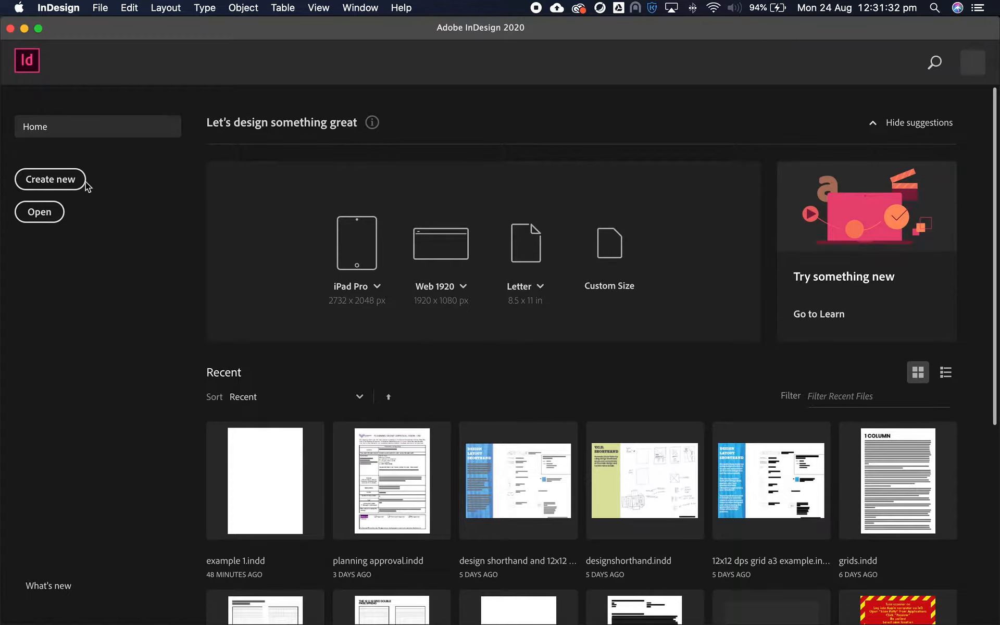
Start a new A4 portrait document setup in millimetres with 3 pages
click(59, 183)
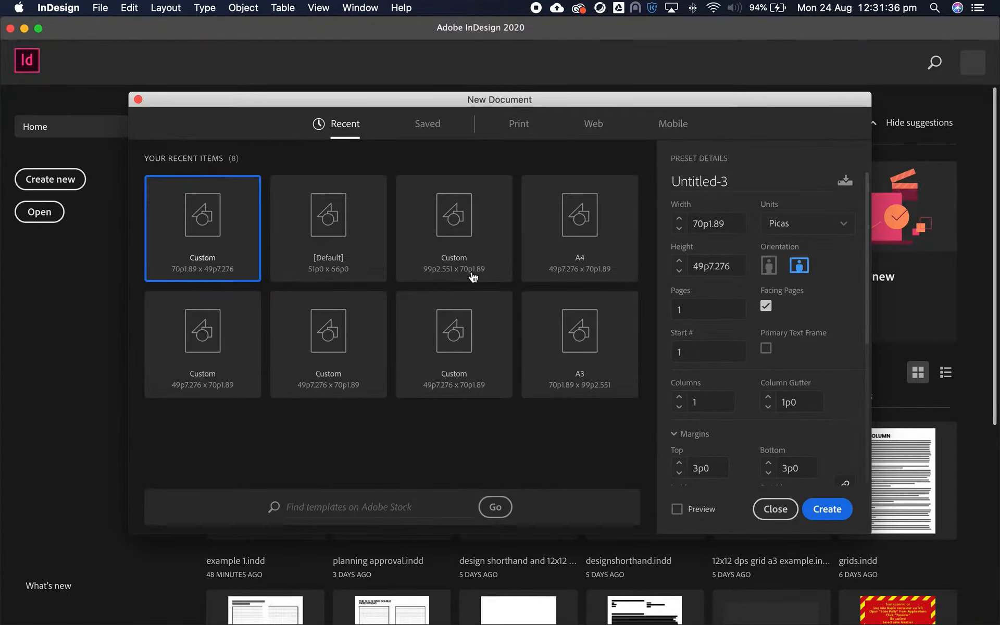
click(584, 234)
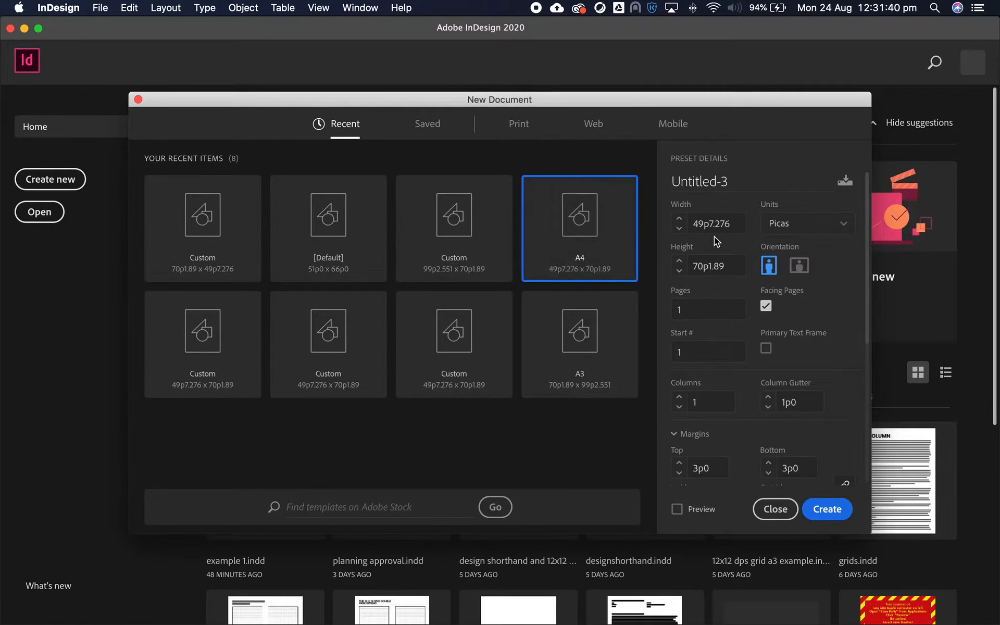
click(795, 228)
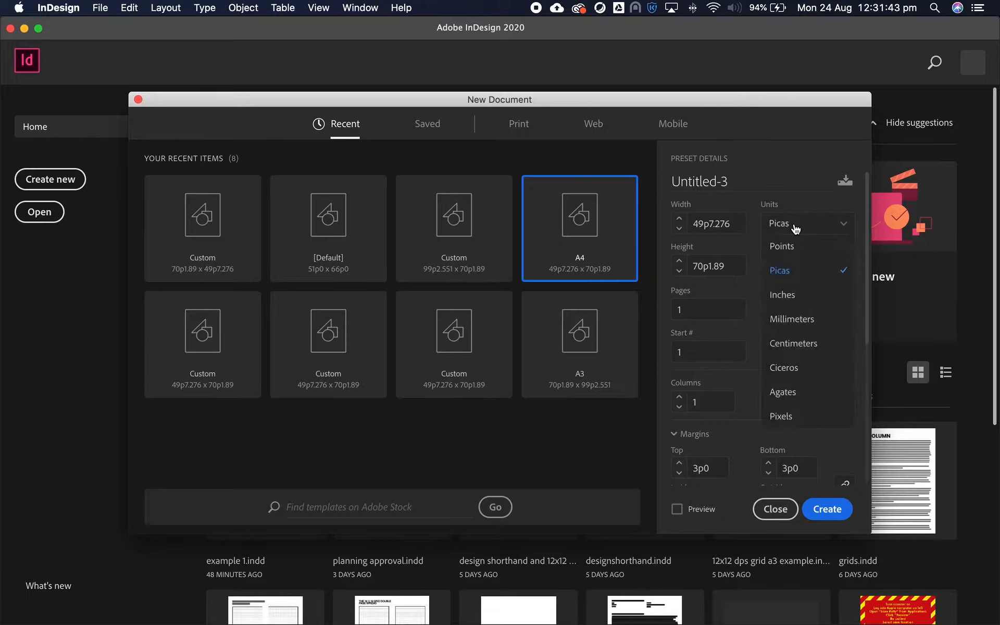
click(801, 326)
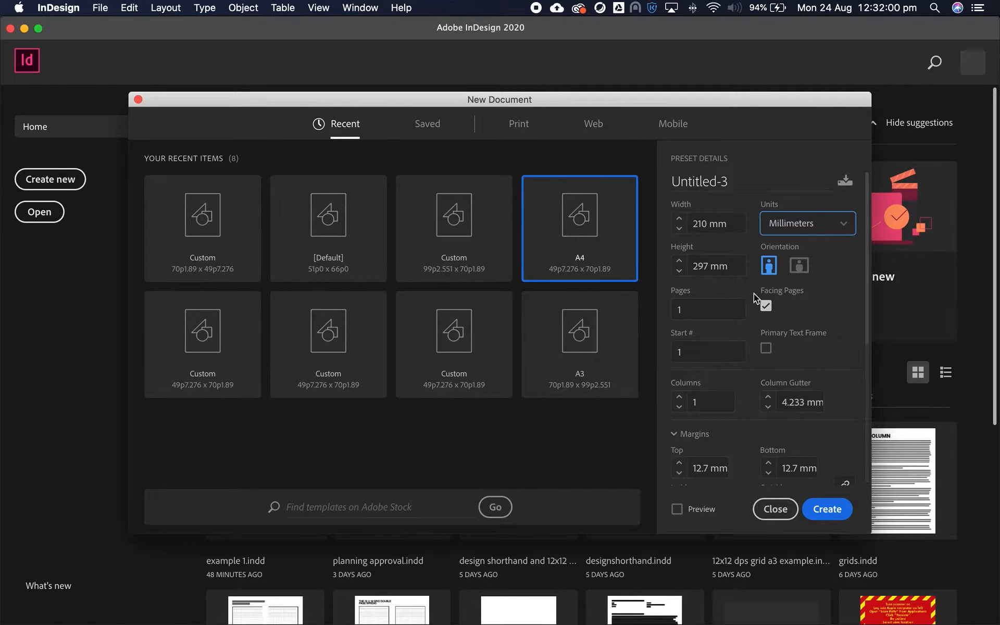
double_click(686, 311)
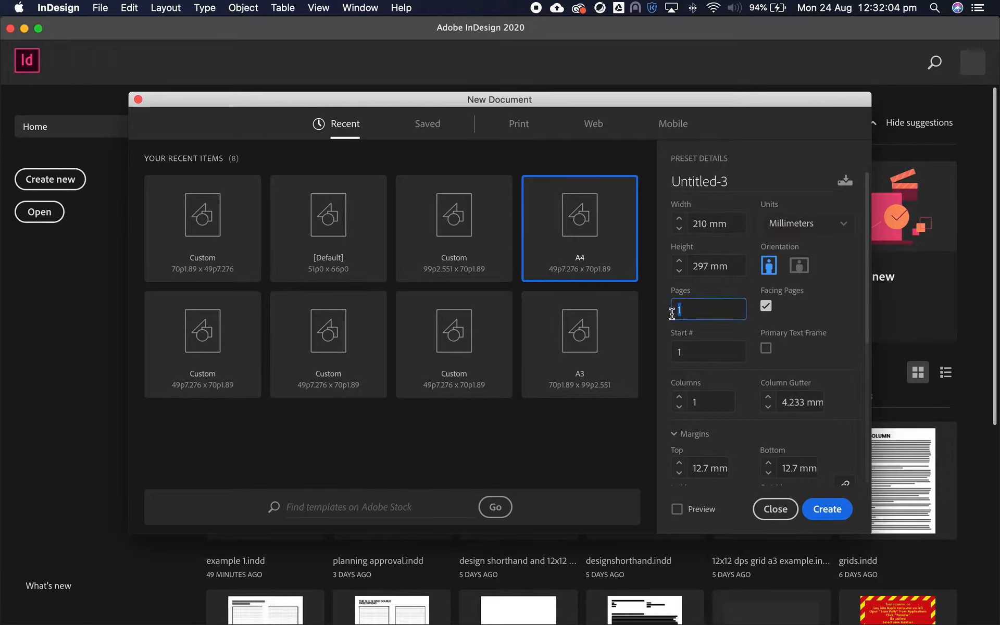
text(3)
Set the new document's layout to 12 columns with a 5 mm column gutter
scroll(804, 363, down, 6)
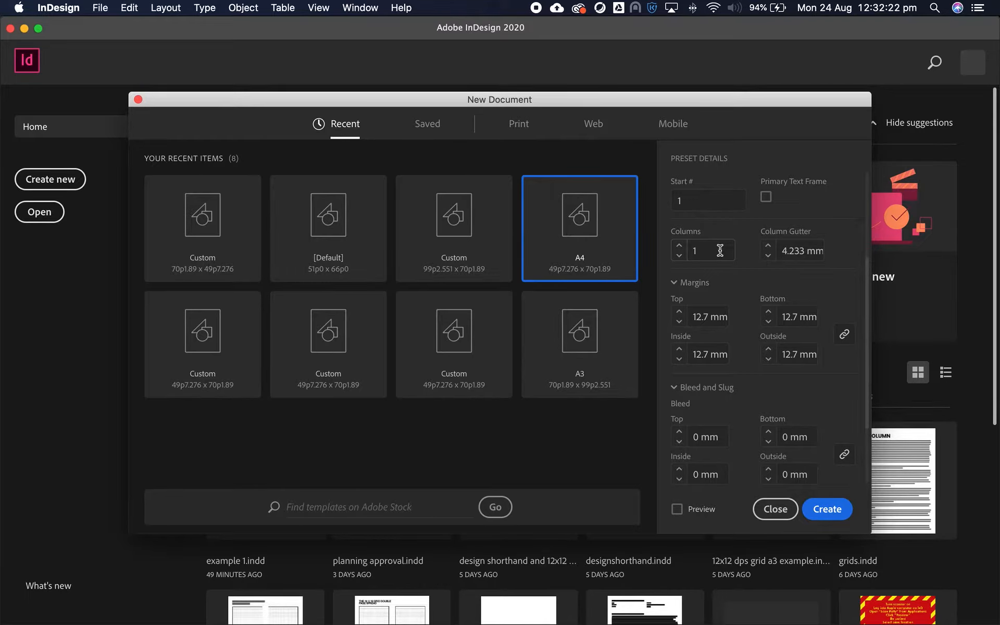
click(678, 245)
click(678, 245)
click(678, 246)
click(679, 245)
click(679, 245)
click(678, 245)
click(678, 246)
click(678, 246)
click(678, 245)
click(679, 245)
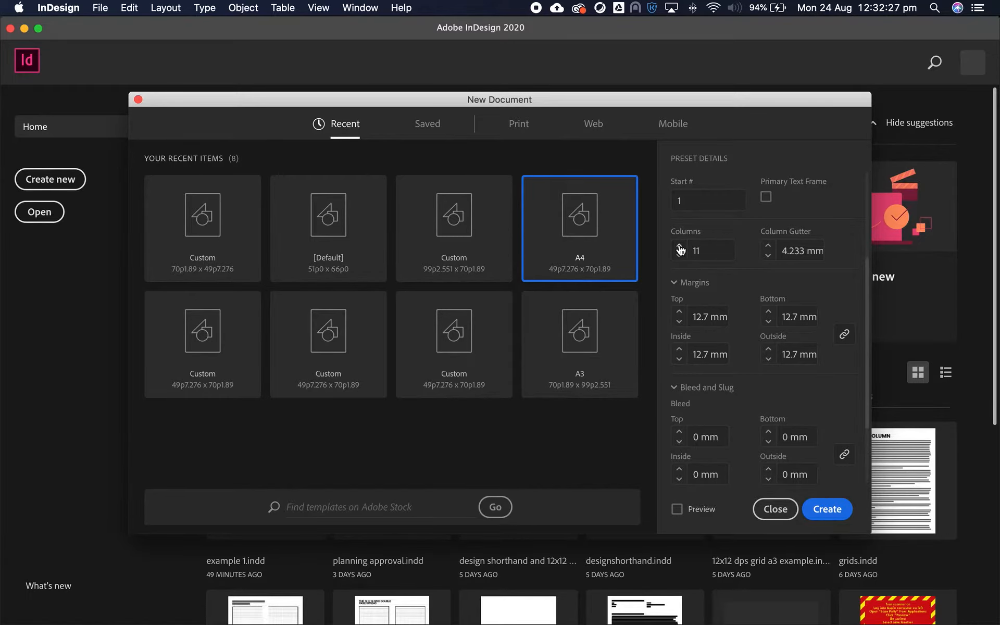
click(768, 247)
Set all page margins to 12 mm, then unlink them and set the bottom margin to 15 mm
scroll(748, 262, down, 2)
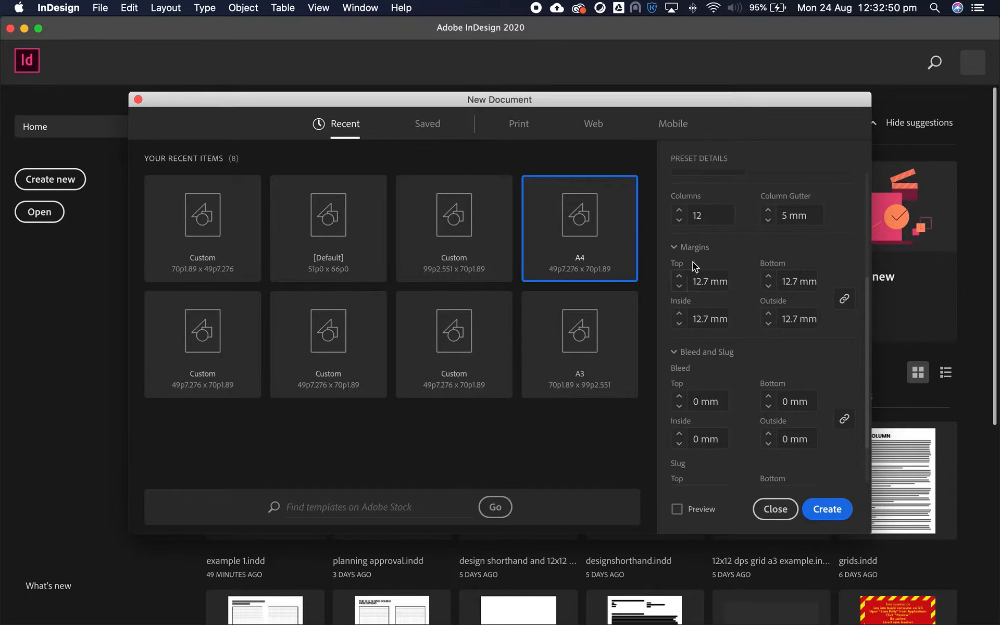
click(679, 287)
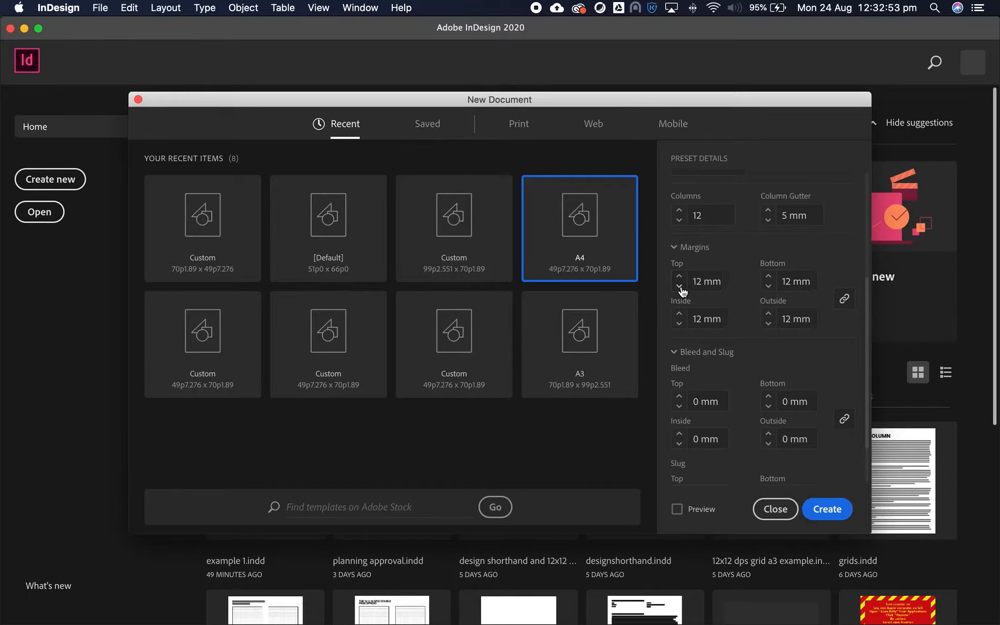
click(843, 305)
click(768, 276)
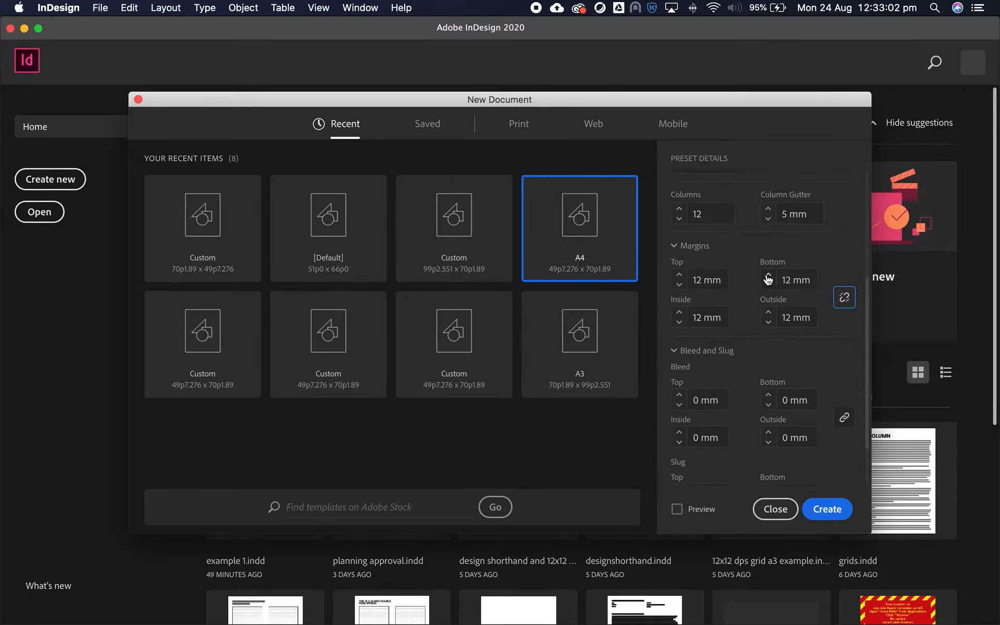
click(768, 276)
Set a 5 mm bleed on all sides and create the document
scroll(764, 323, down, 3)
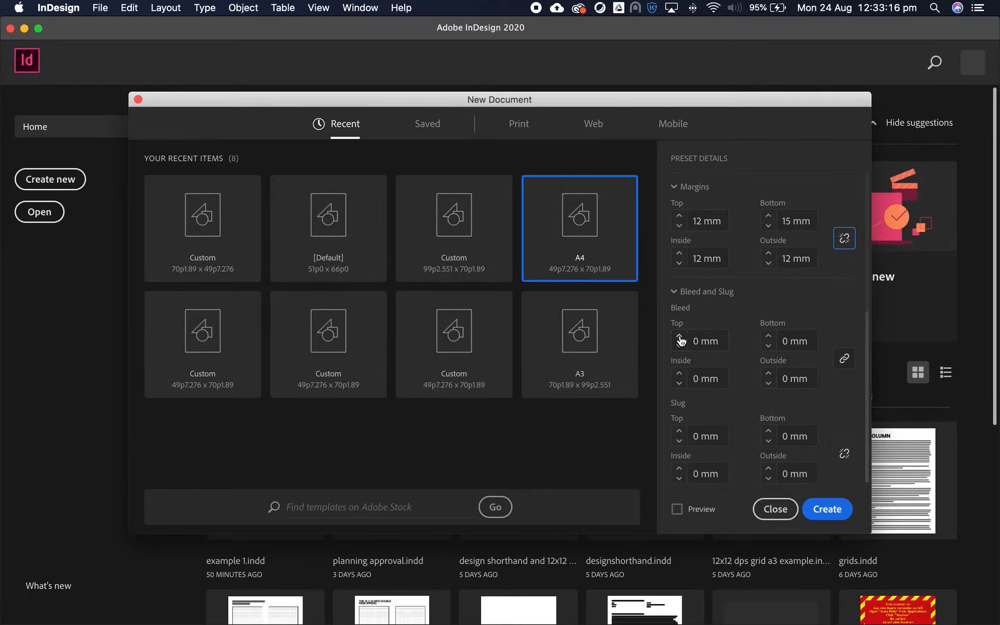
click(703, 339)
click(679, 337)
click(679, 337)
click(679, 337)
click(679, 337)
click(679, 337)
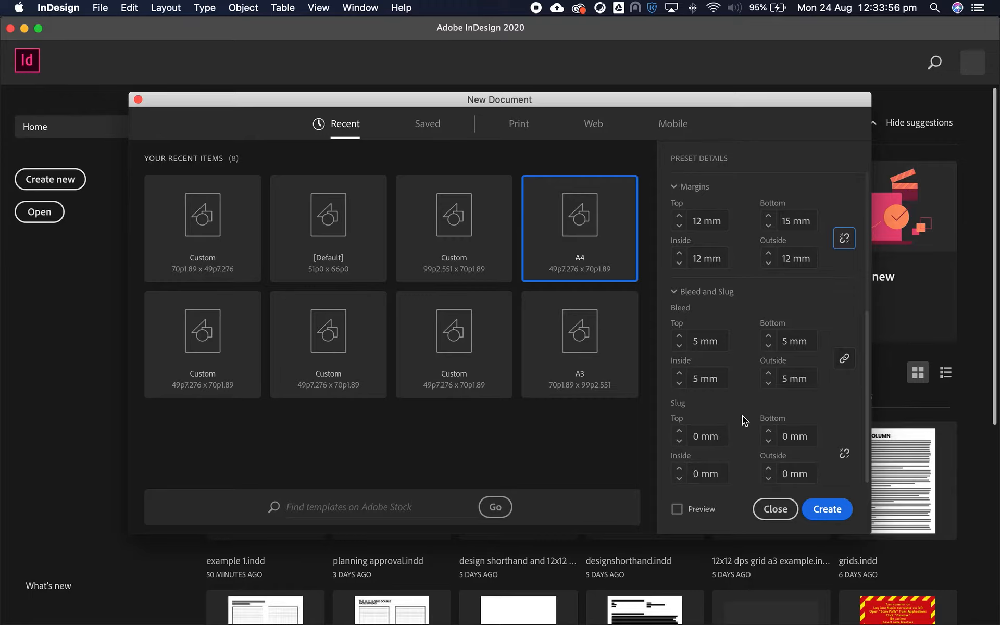
click(832, 510)
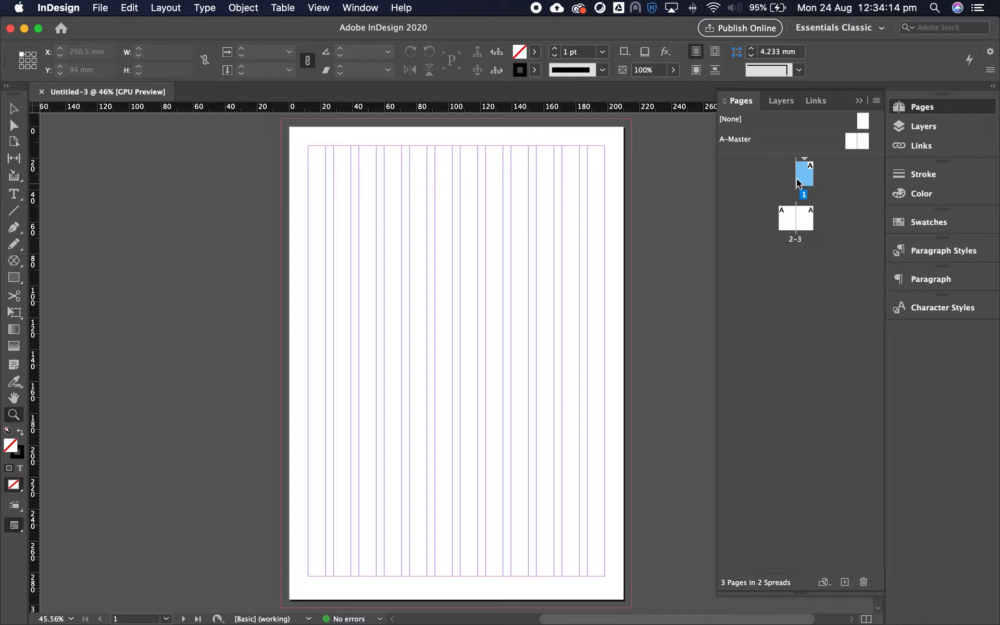
Display page 2 and page 3 in turn to examine their column grids
click(788, 222)
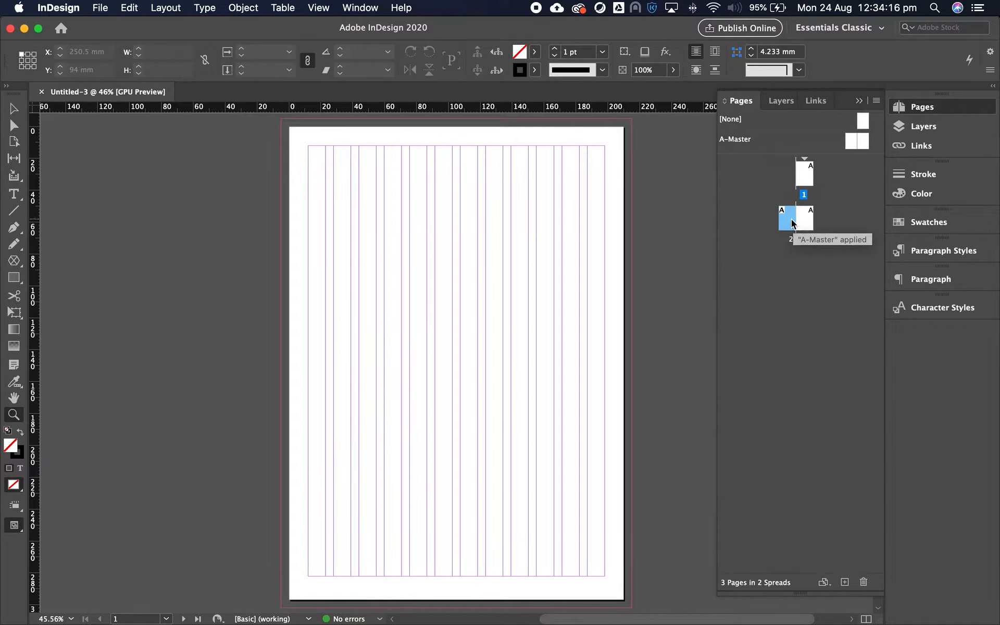
double_click(787, 224)
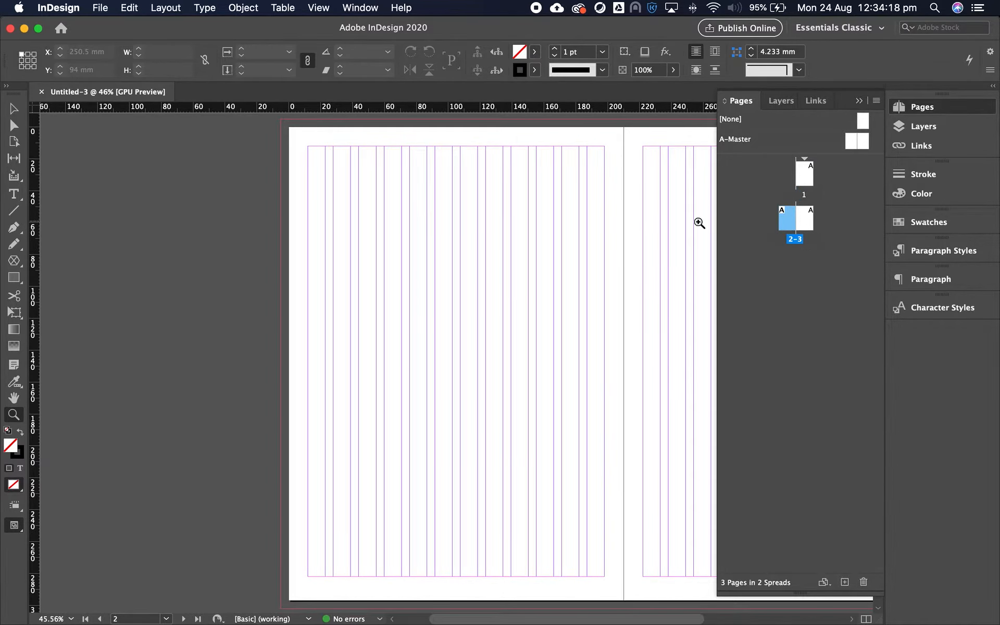
double_click(807, 221)
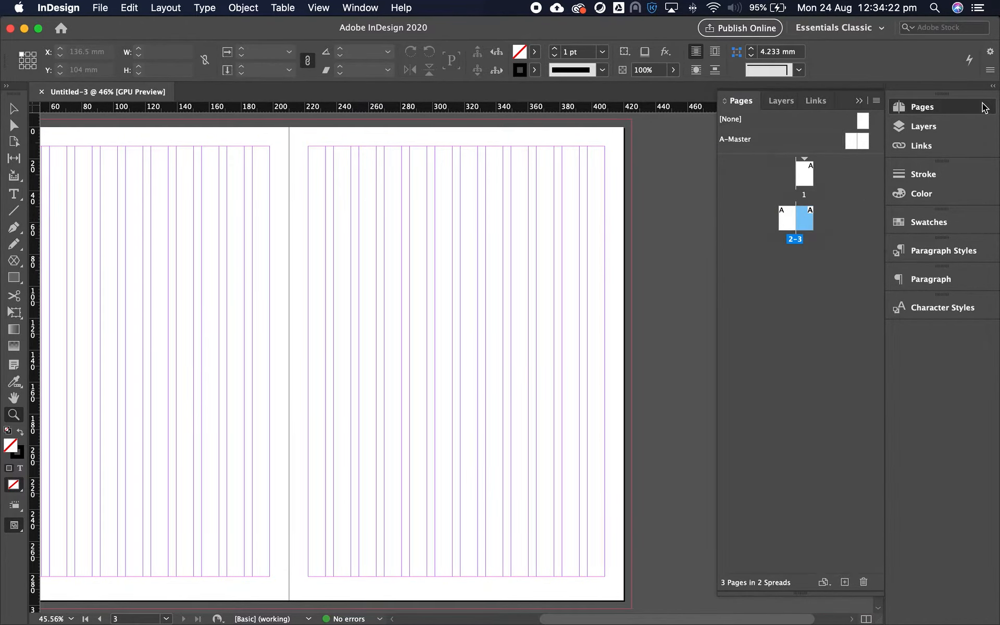
click(945, 107)
click(941, 108)
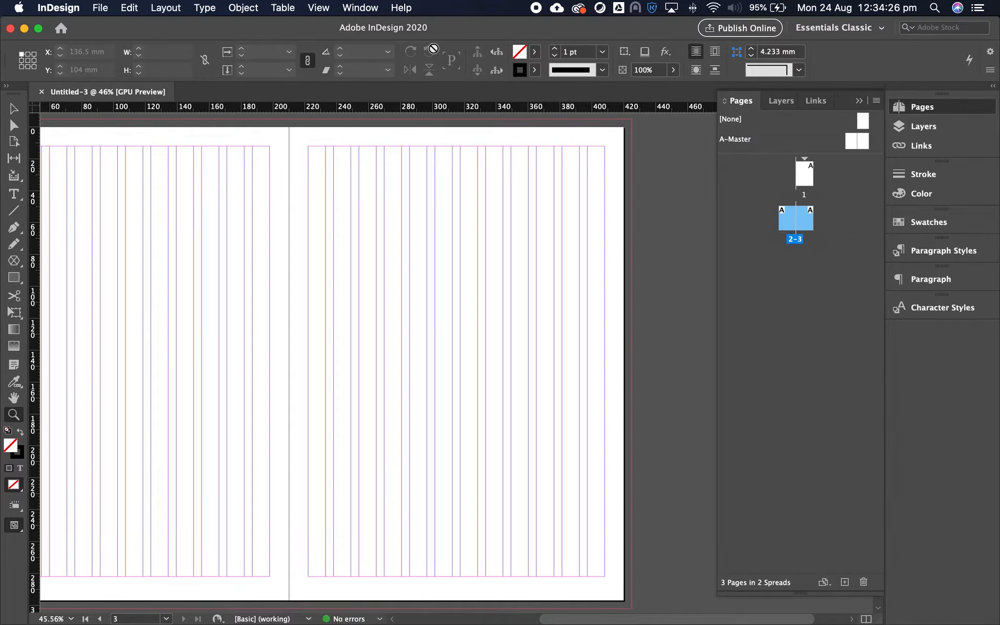
click(361, 10)
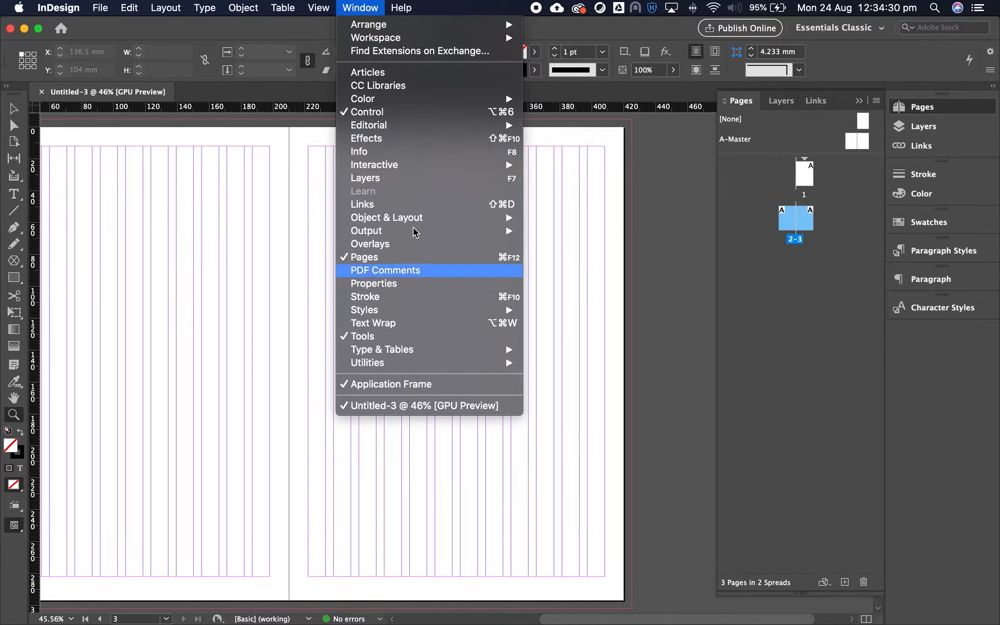
mouse_move(391, 125)
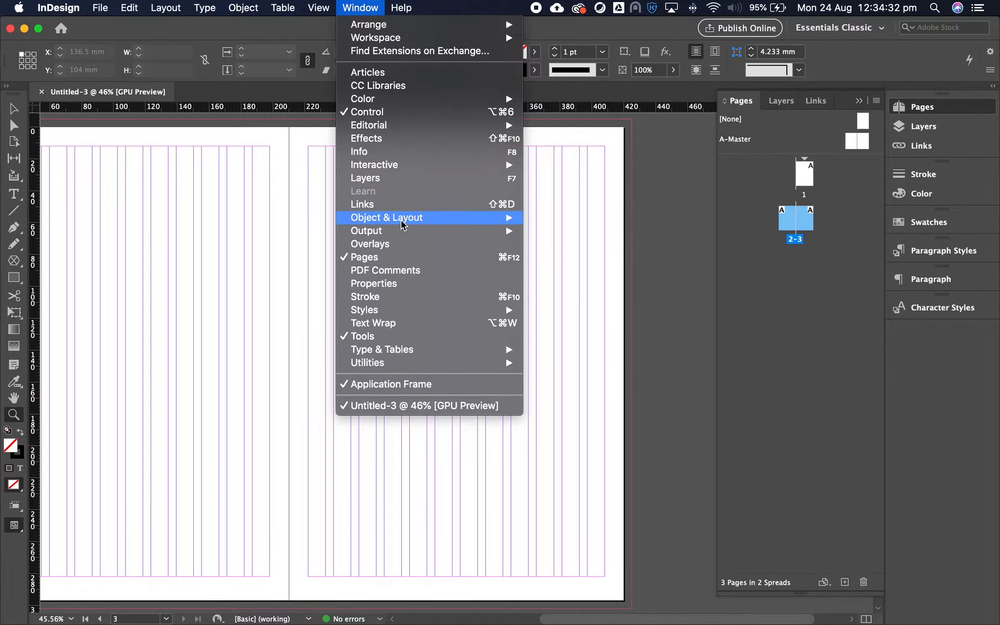
click(860, 197)
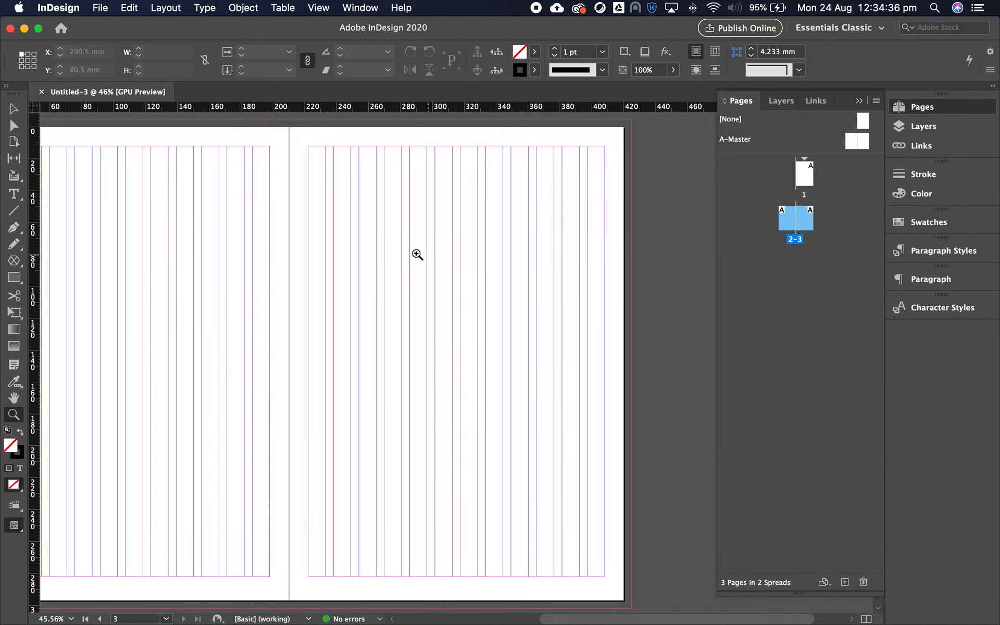
Enlarge the area listing the master pages and open the left page of A-Master for editing
scroll(415, 254, left, 3)
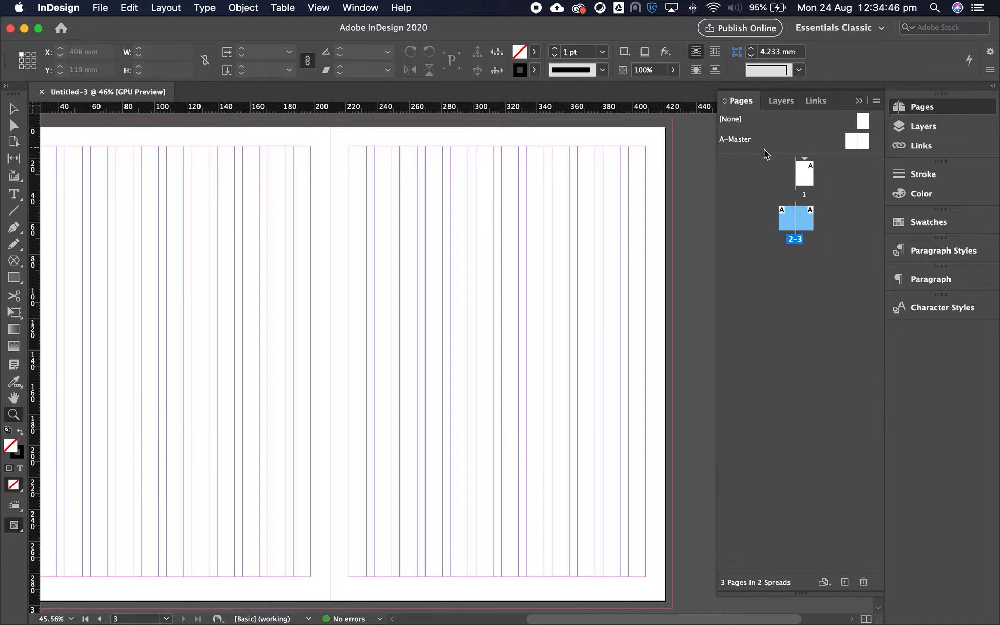
drag(765, 156, 764, 187)
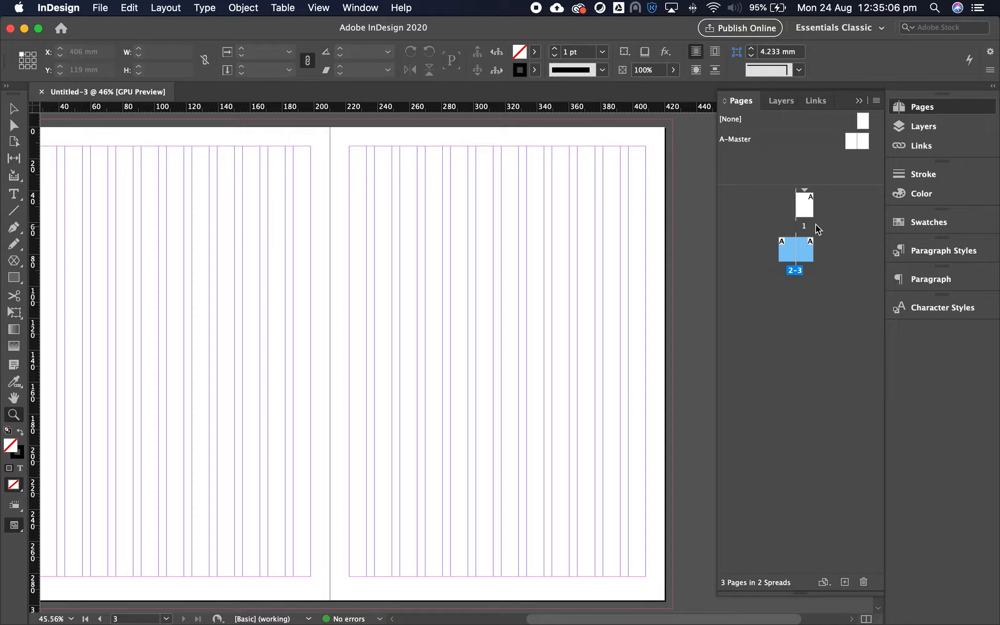
double_click(848, 142)
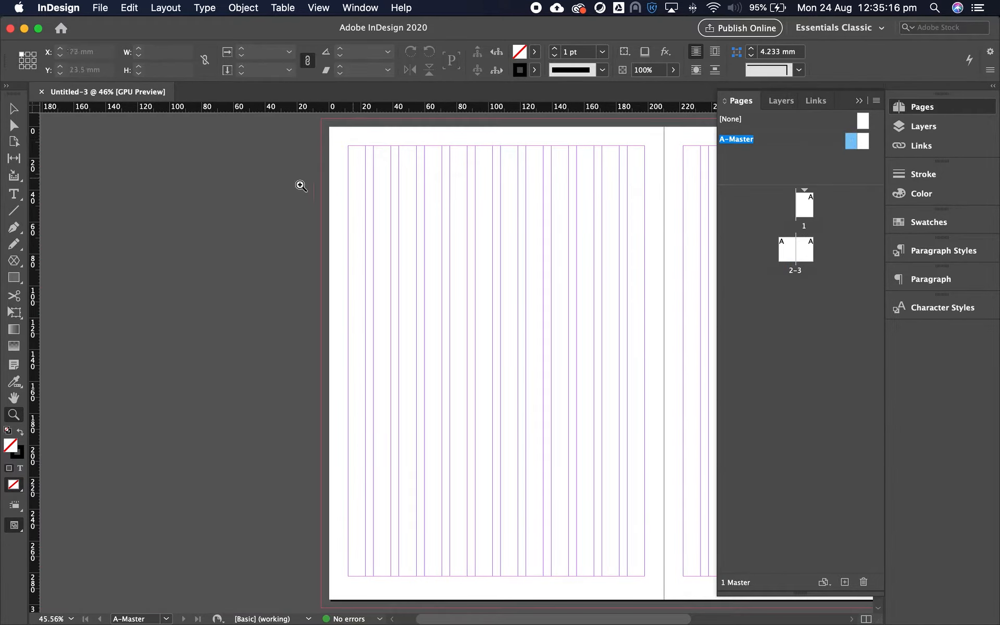
Draw a rectangle about 48 by 33 mm on the left A-Master page and swap its fill and stroke for a solid black fill
click(14, 277)
drag(450, 272, 526, 323)
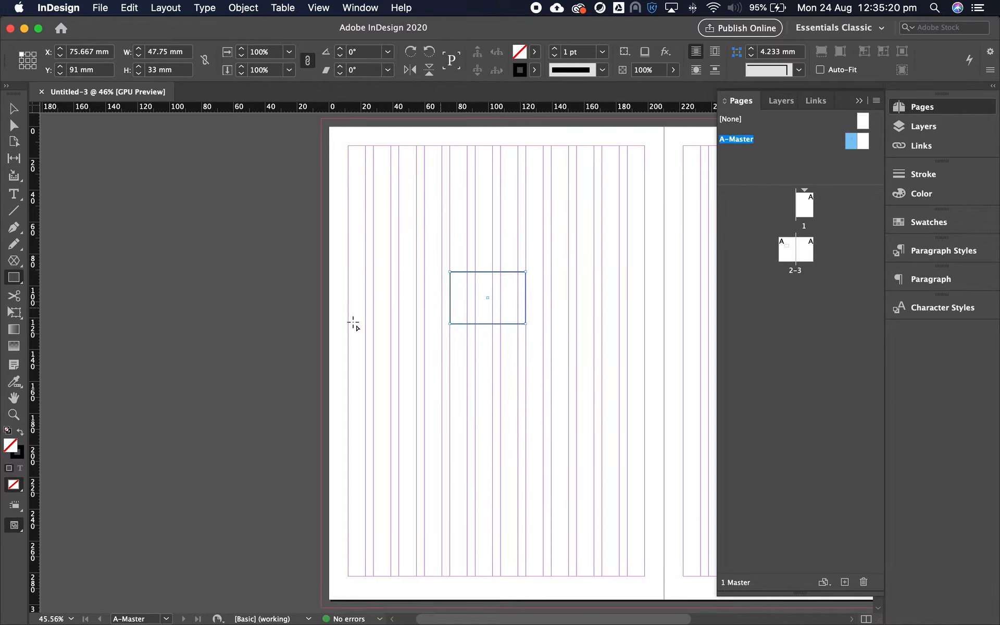
click(21, 432)
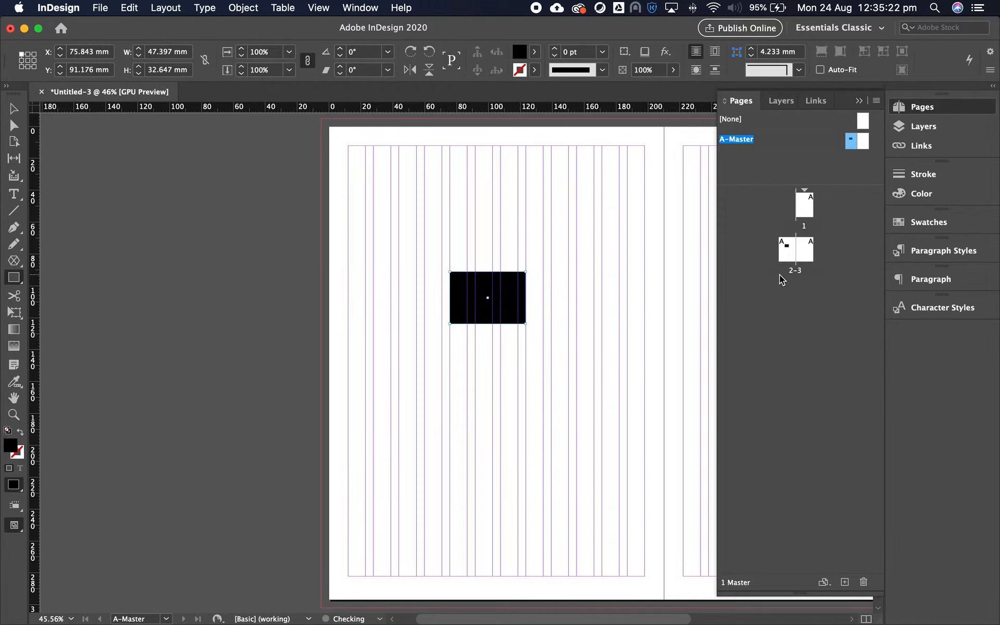
Display spread 2-3 and check how the master rectangle appears on its two pages
click(789, 252)
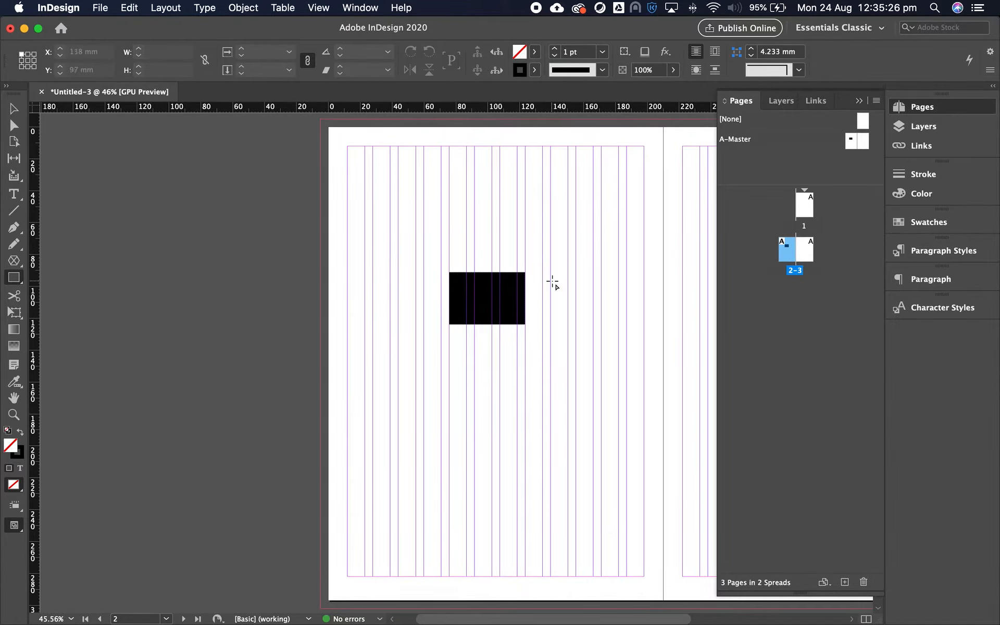
scroll(550, 281, right, 5)
scroll(549, 280, right, 10)
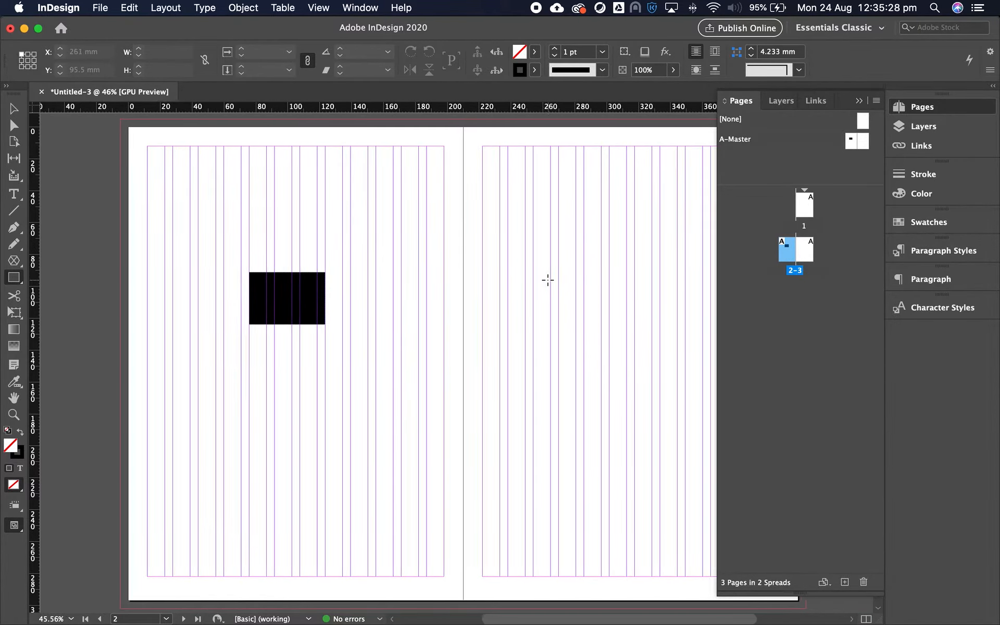
scroll(548, 281, right, 3)
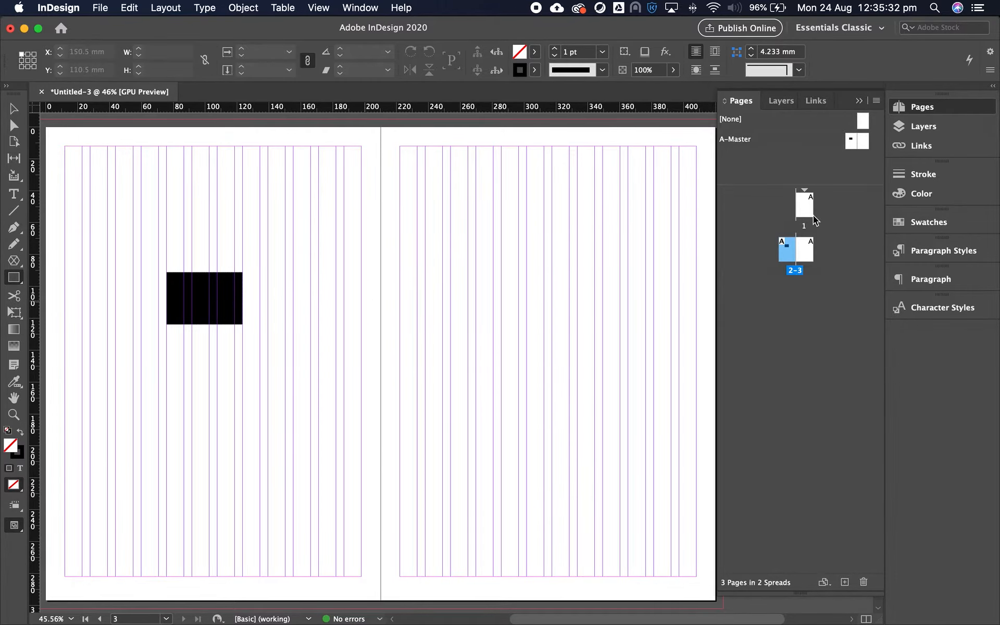
Add four pages based on A-Master after spread 2-3, forming spreads 4-5 and 6-7
drag(853, 142, 792, 302)
drag(852, 142, 821, 288)
drag(853, 141, 802, 353)
drag(854, 142, 810, 337)
Look through the document's spreads to compare where the master rectangle appears
scroll(572, 328, right, 3)
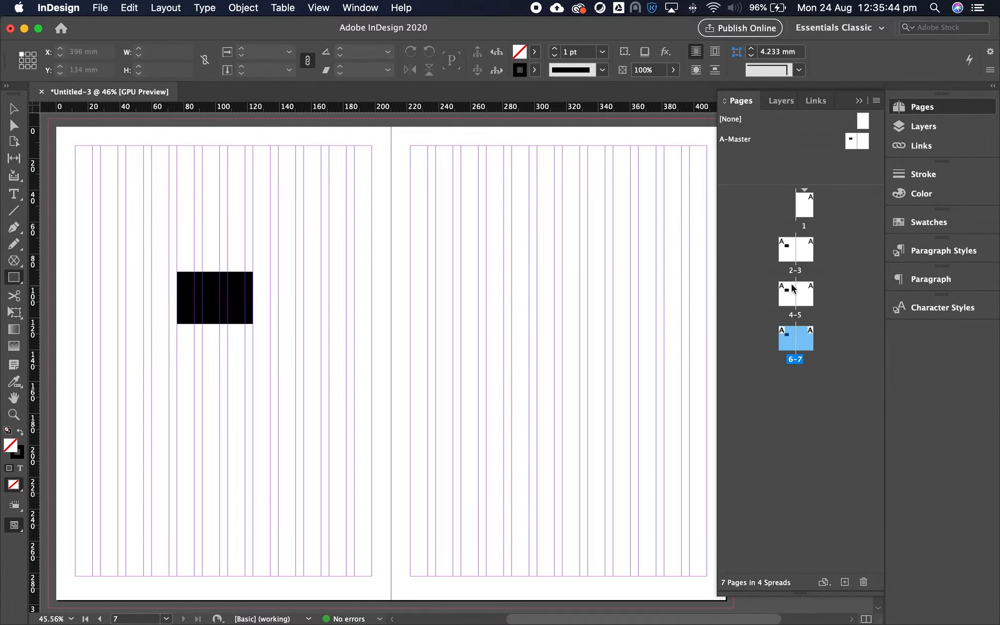
scroll(564, 318, up, 12)
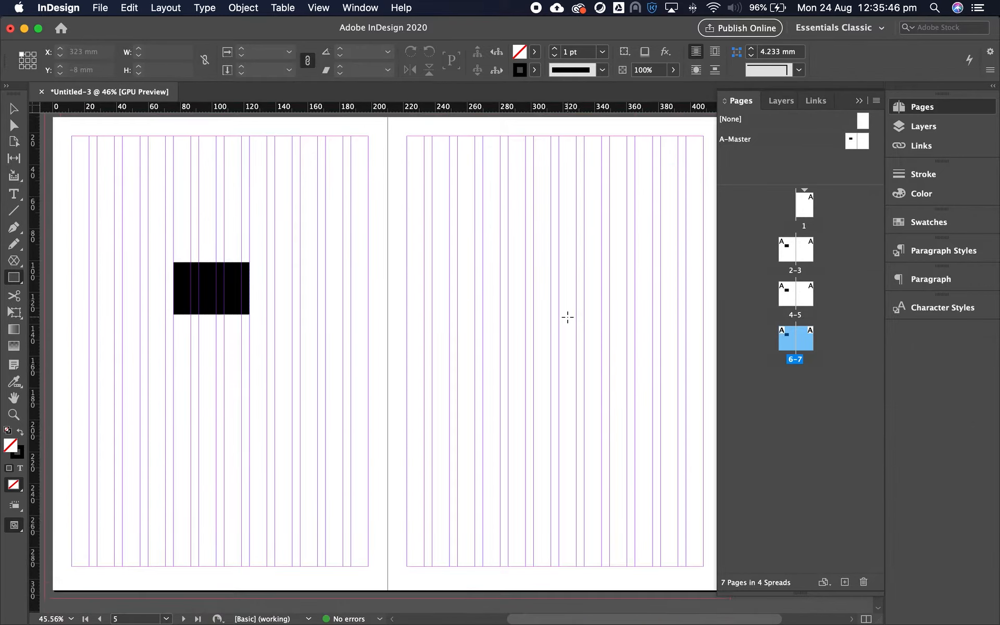
scroll(567, 317, up, 6)
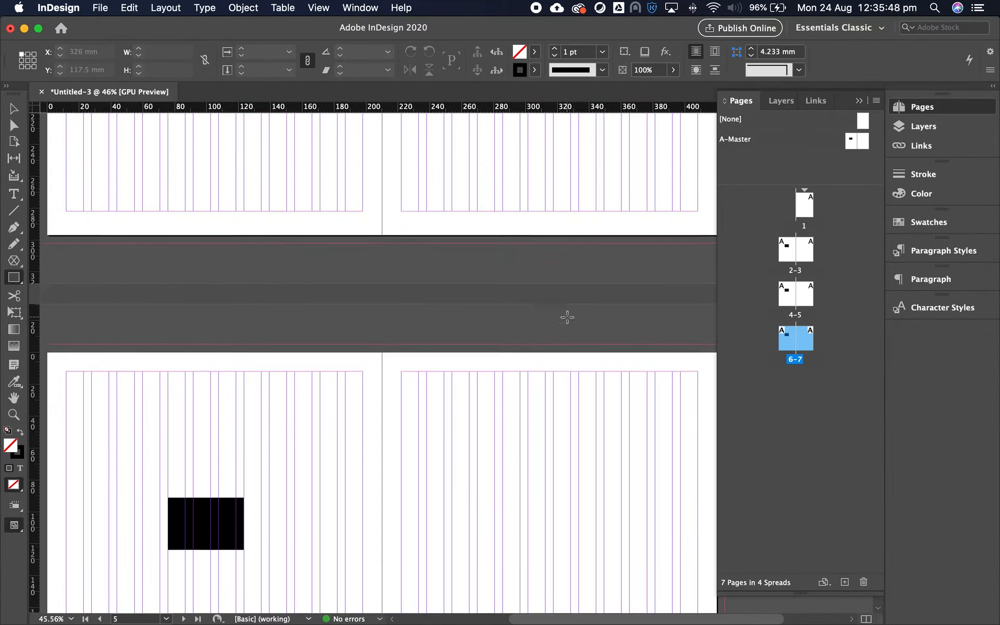
scroll(569, 319, up, 6)
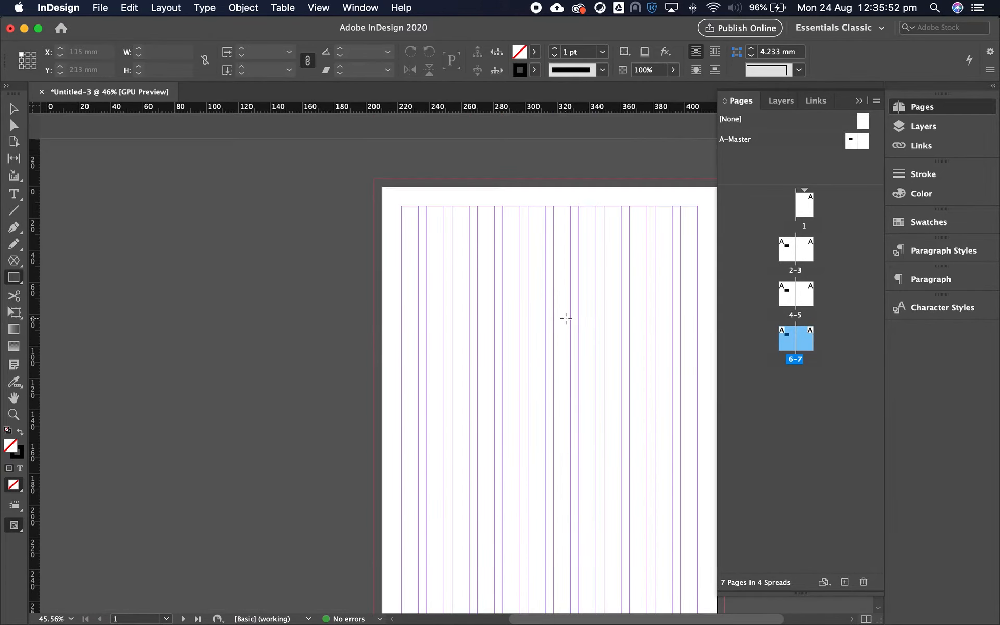
scroll(566, 319, down, 6)
scroll(565, 319, up, 1)
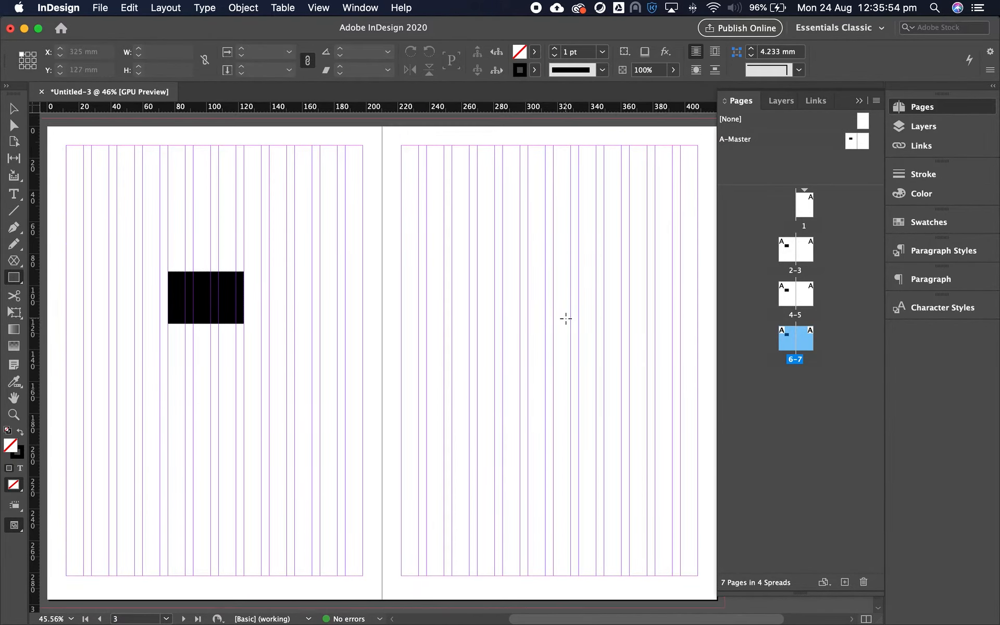
Delete the black rectangle from the left A-Master page
double_click(853, 145)
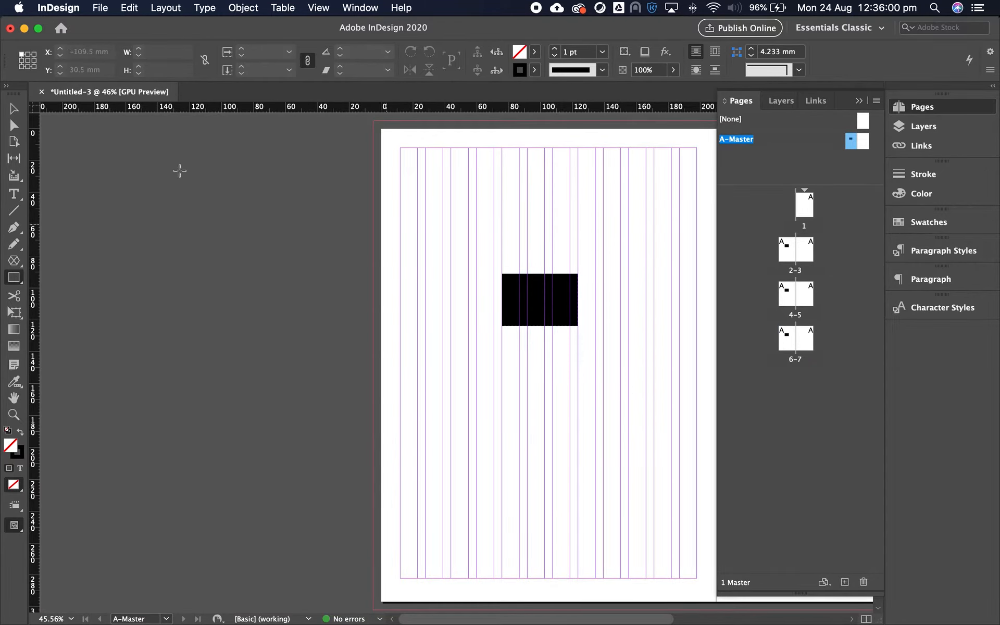
key(v)
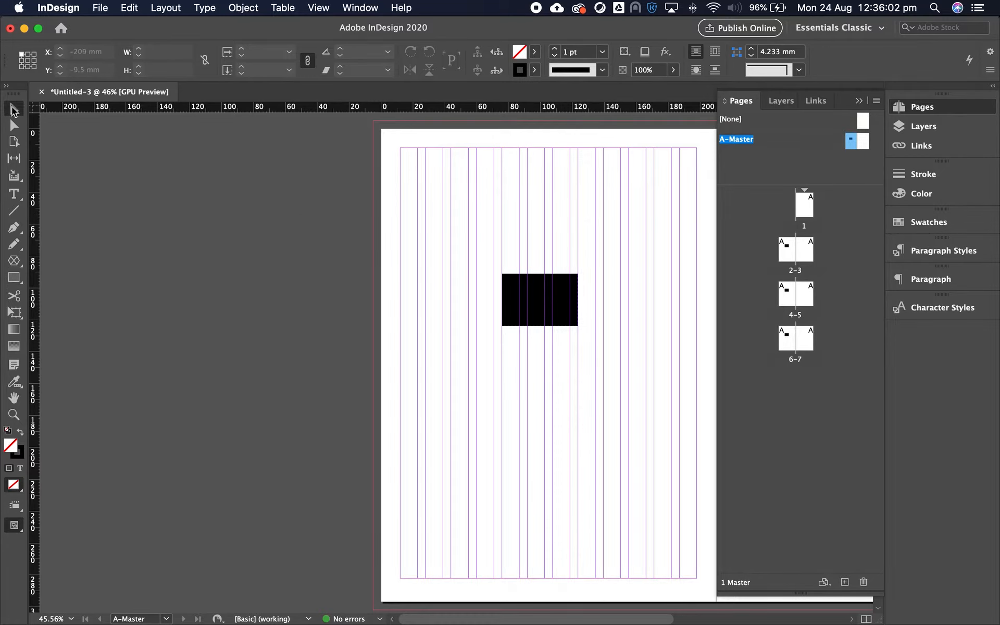
click(535, 290)
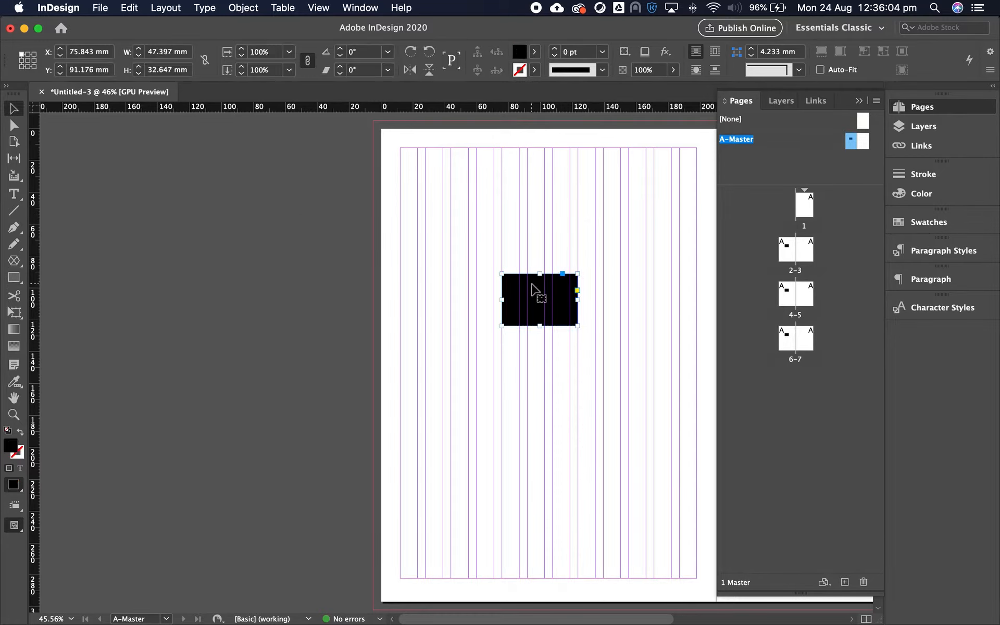
key(Delete)
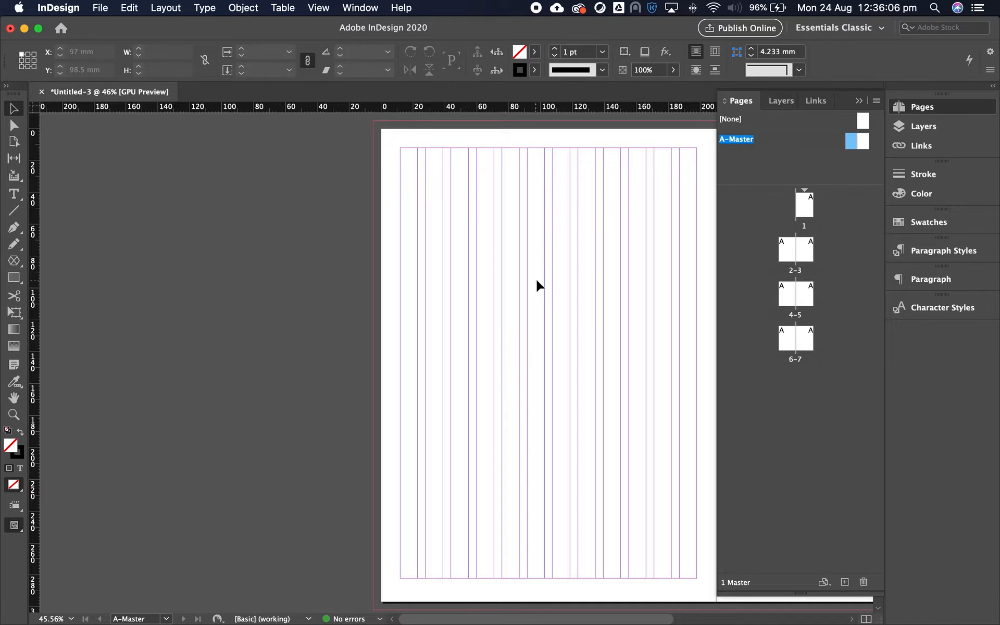
click(649, 278)
drag(650, 279, 323, 273)
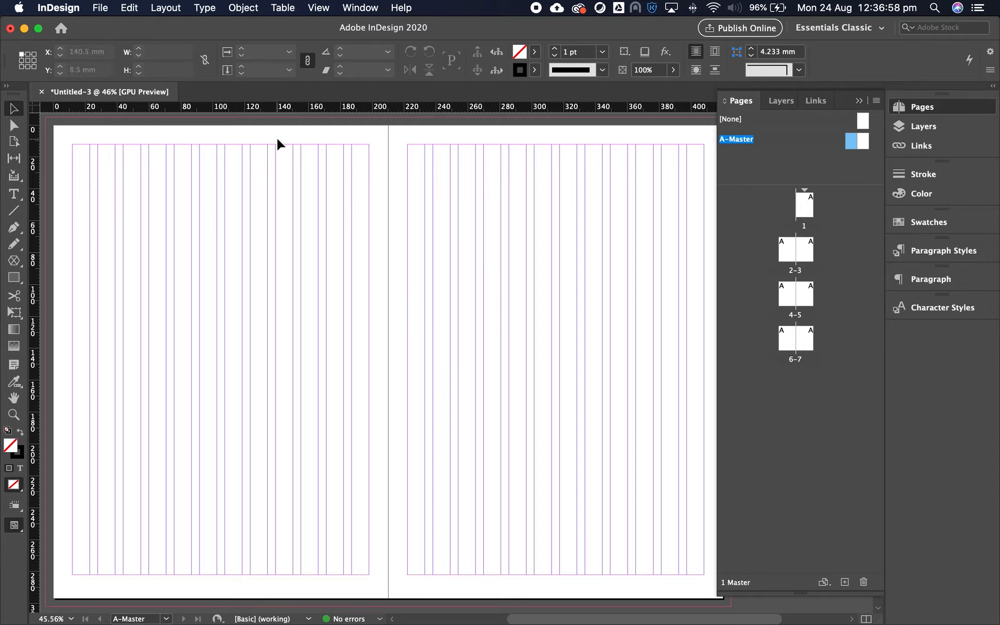
Display the A-Master spread and open Create Guides for it with the preview turned on
click(160, 9)
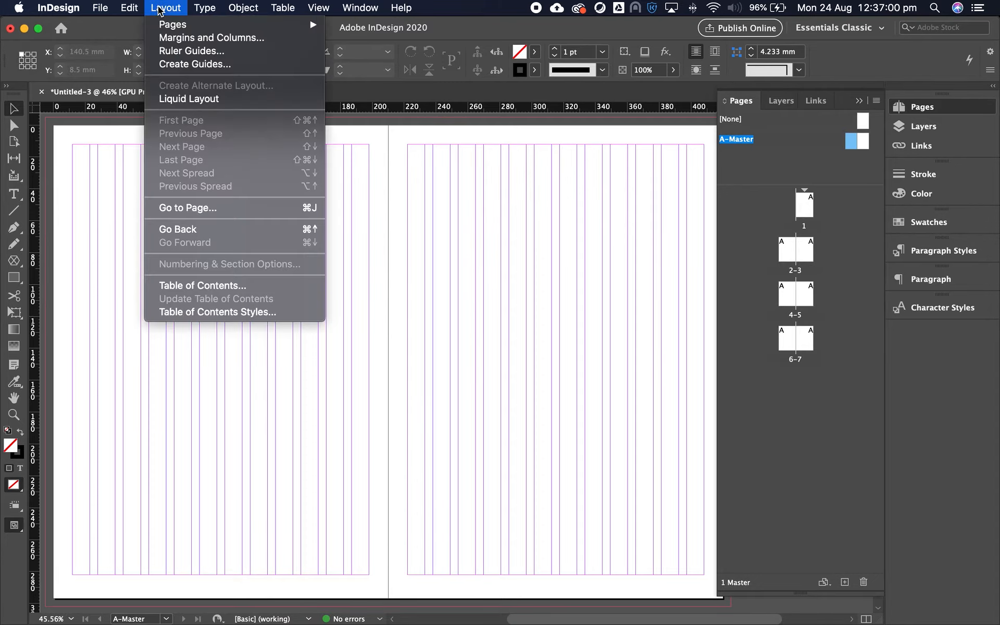
click(854, 142)
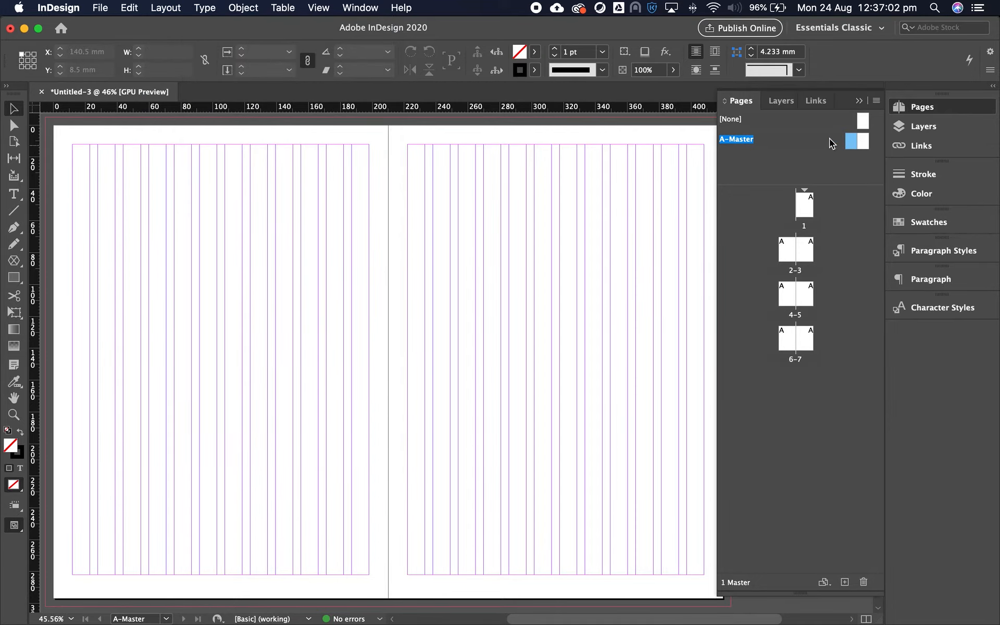
double_click(852, 142)
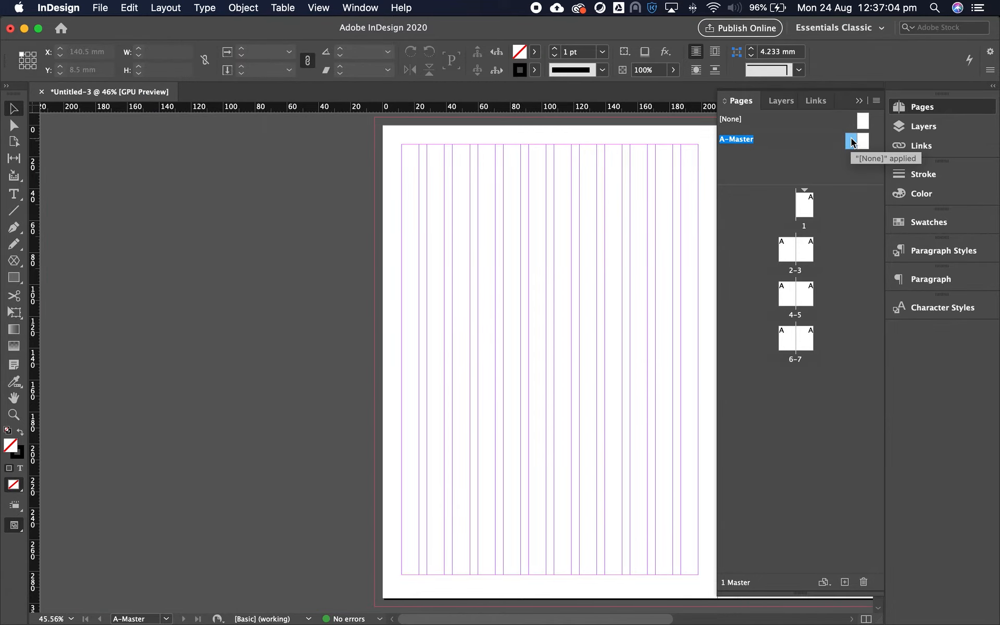
drag(543, 196, 232, 189)
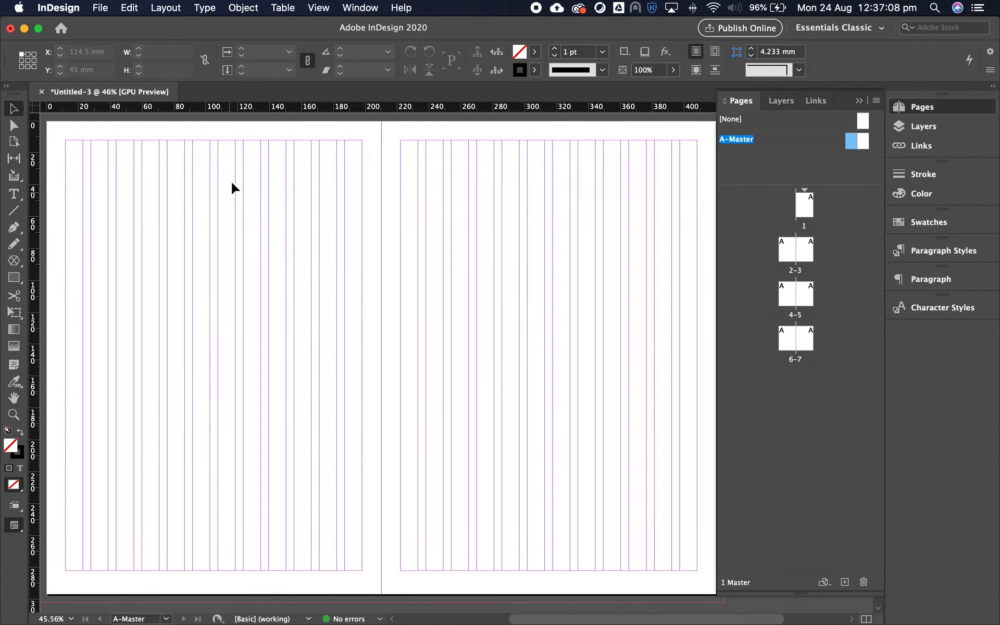
click(166, 9)
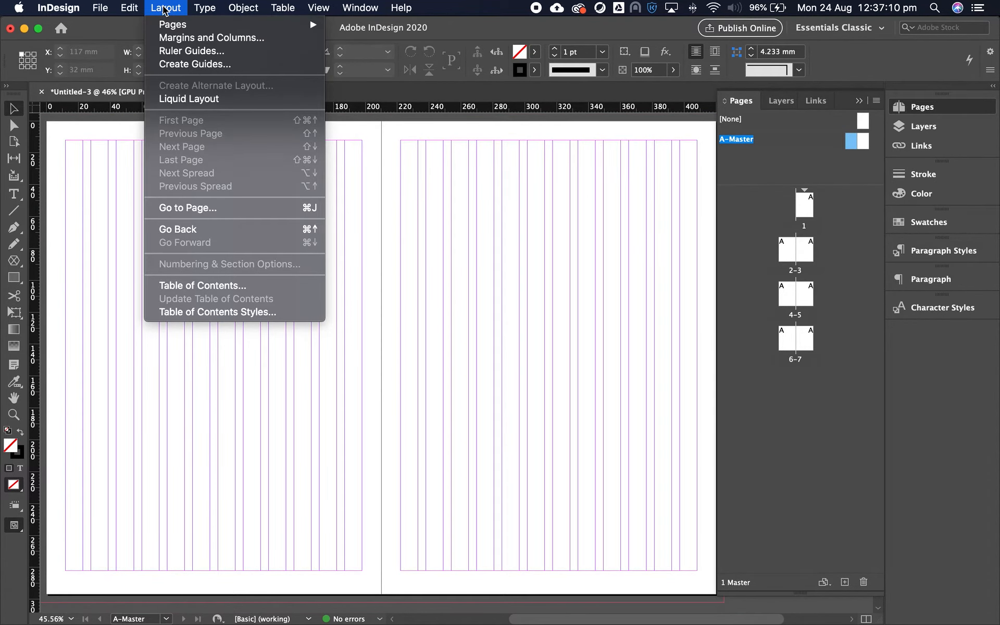
click(191, 65)
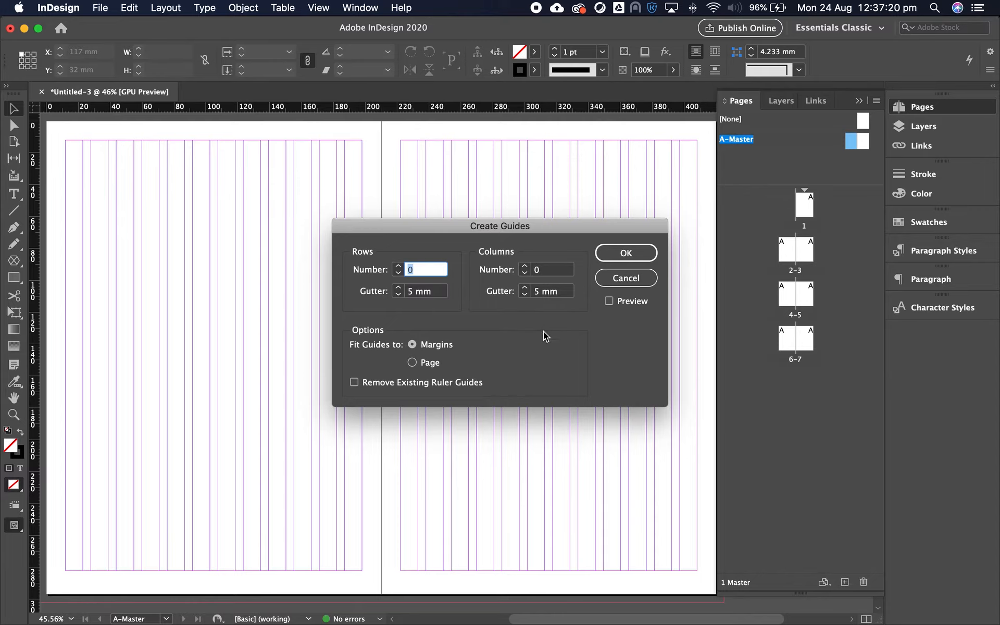
click(609, 301)
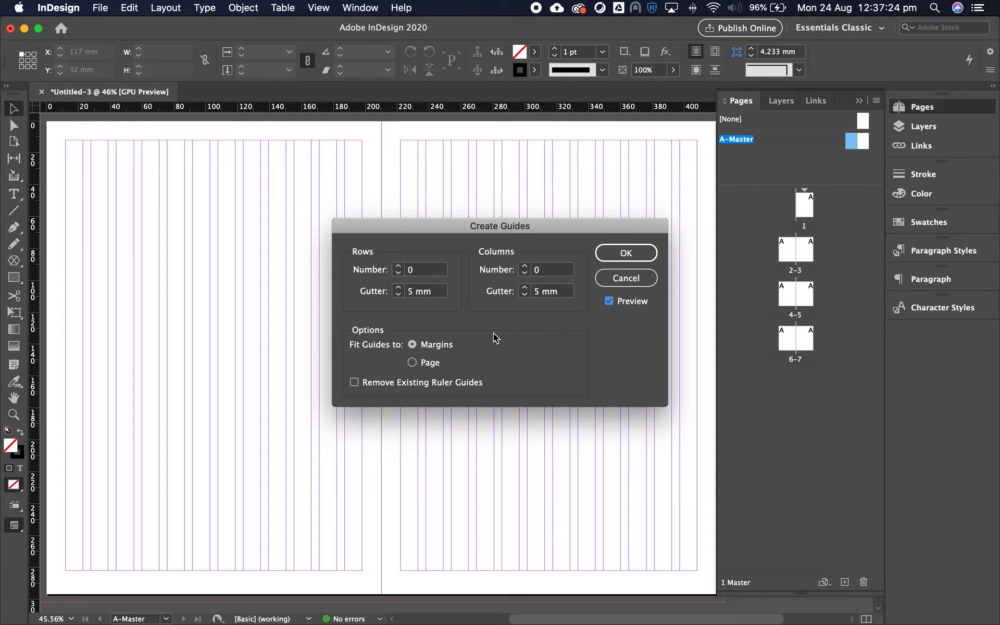
Set the number of guide rows to 12
click(399, 267)
click(398, 266)
click(398, 266)
click(398, 266)
click(398, 267)
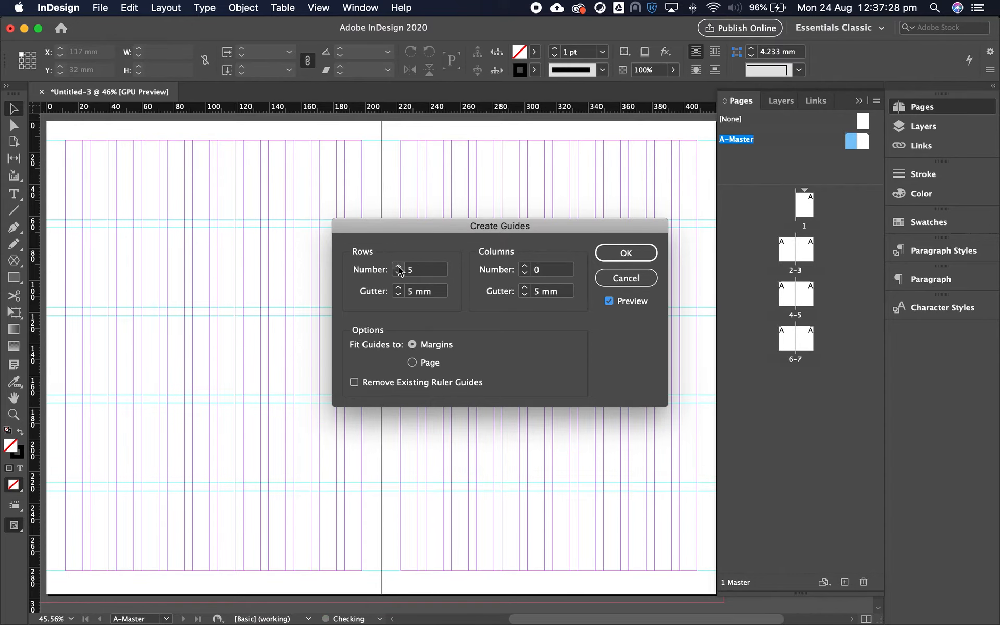
click(399, 267)
click(398, 266)
click(398, 267)
click(398, 267)
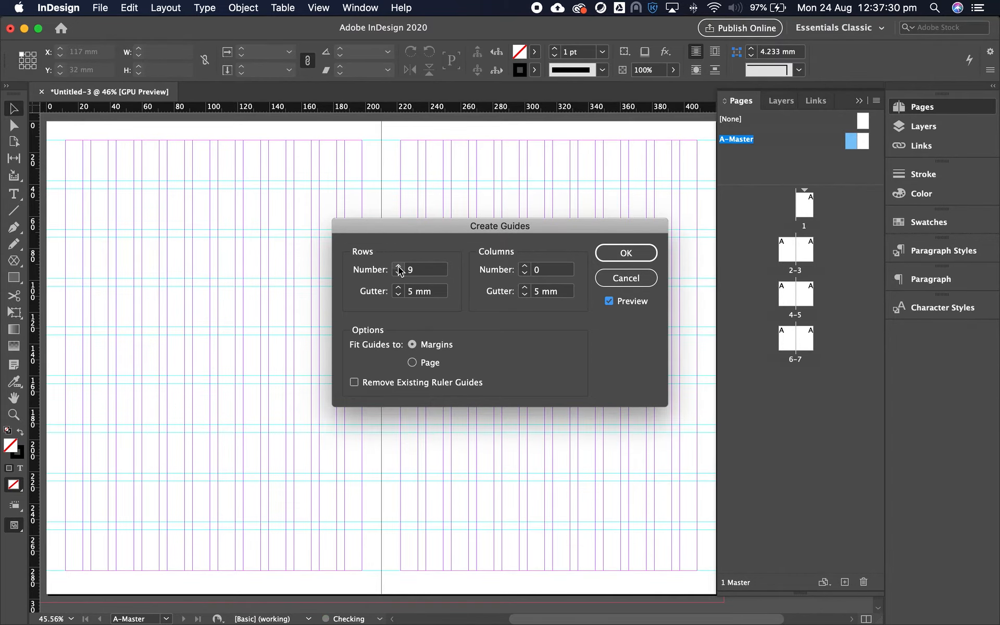
click(398, 267)
click(399, 267)
click(399, 267)
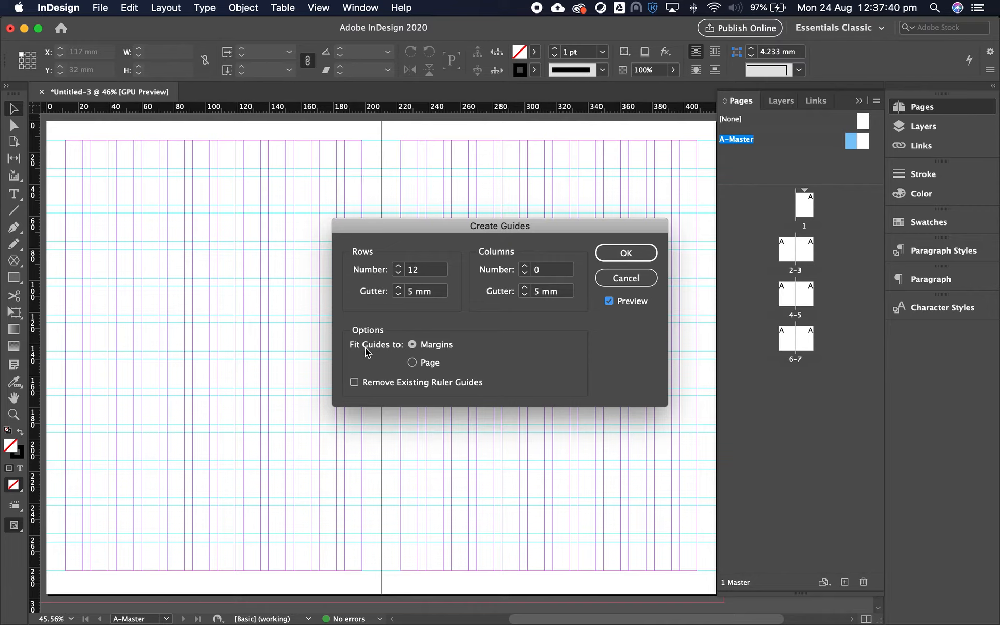
Try fitting the guides to the page and using 13 and 14 rows, returning to margins and 12 rows
click(428, 366)
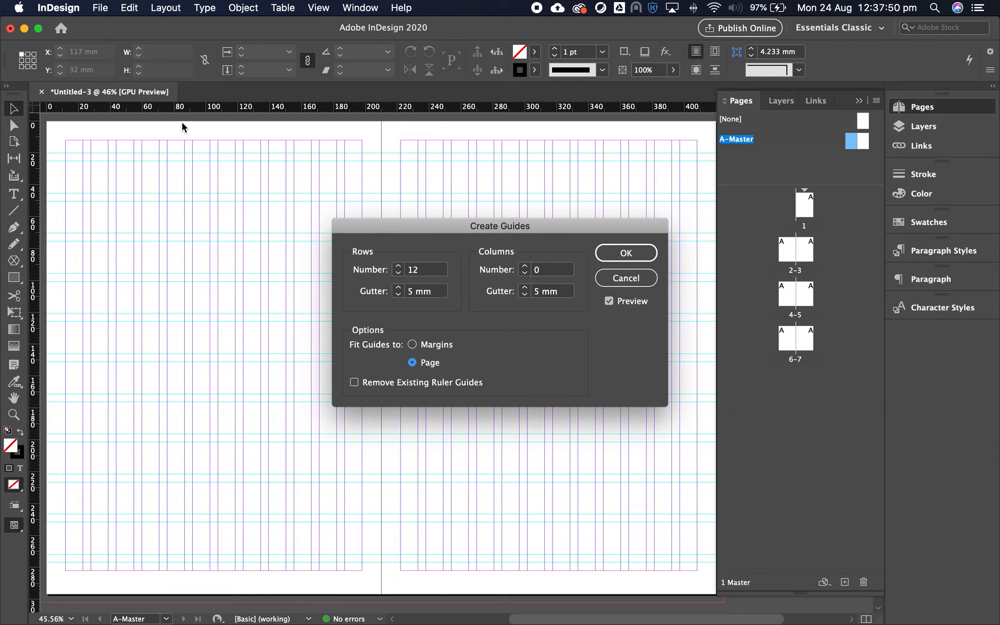
click(442, 343)
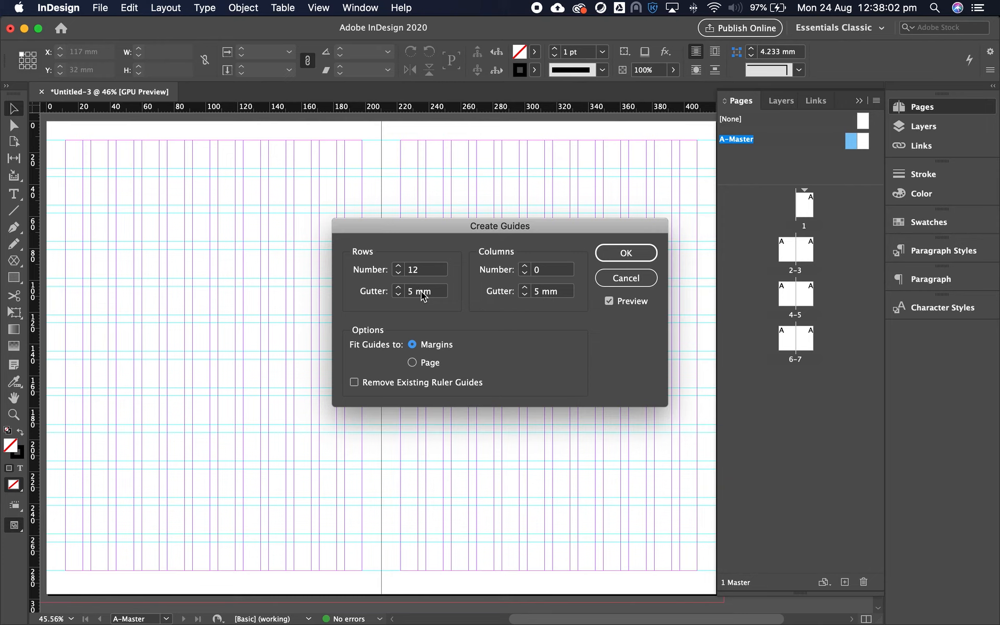
click(398, 267)
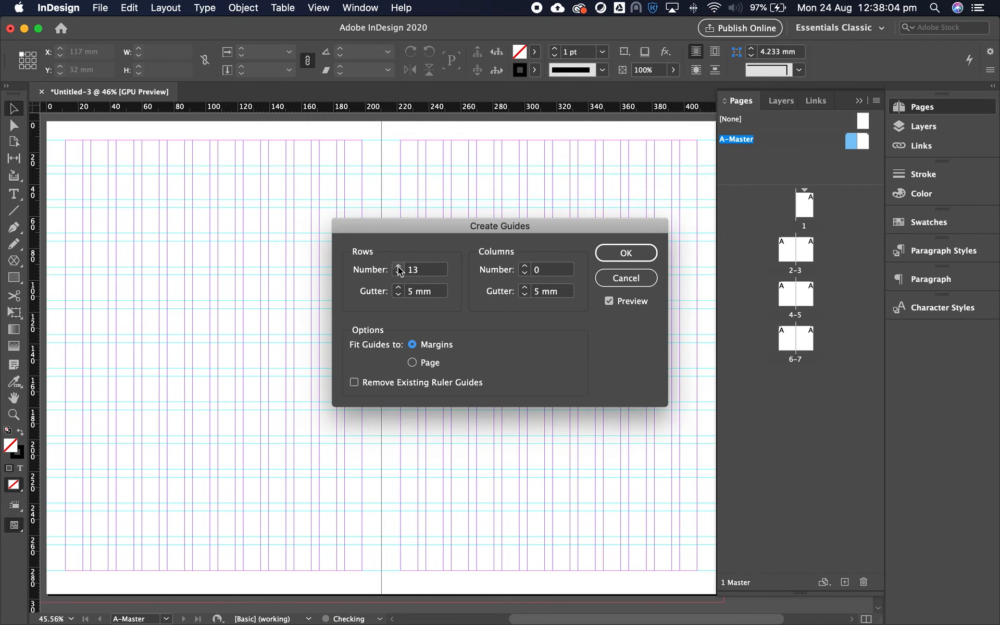
click(398, 267)
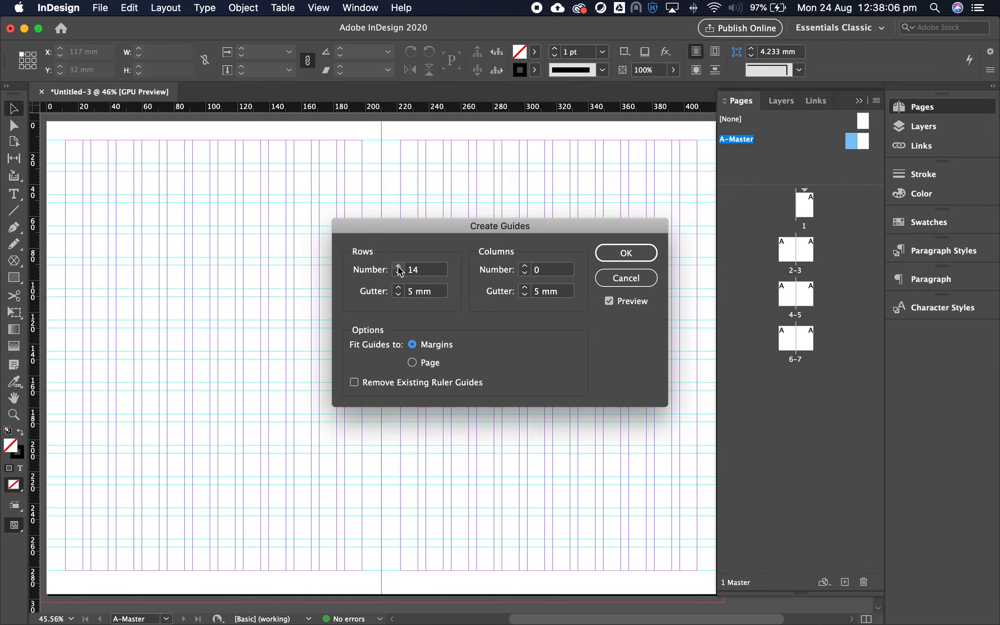
click(398, 275)
click(398, 274)
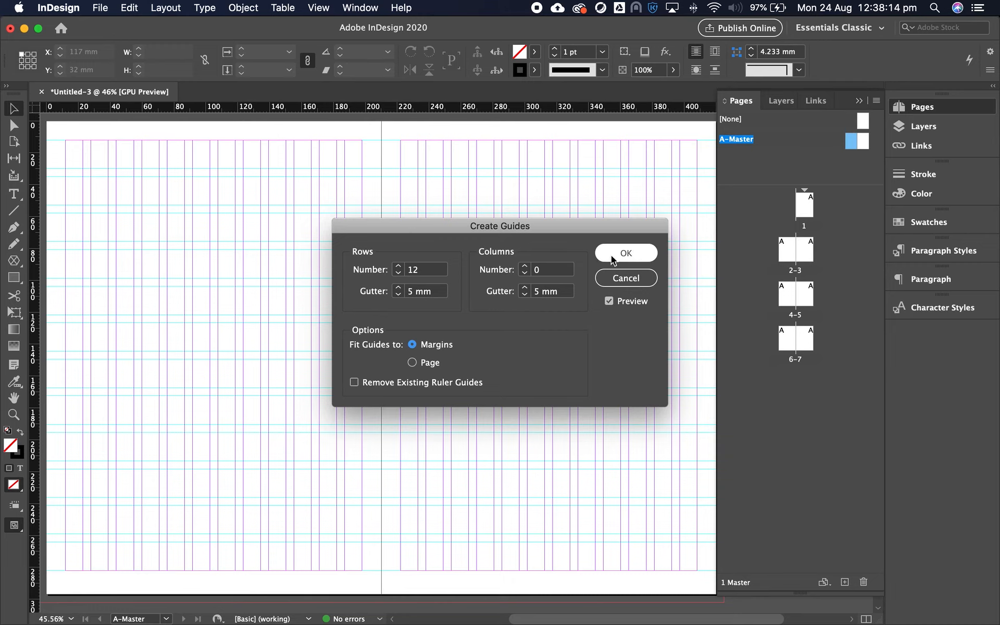
Create the row guides on A-Master and check how they appear on spread 2-3
click(638, 253)
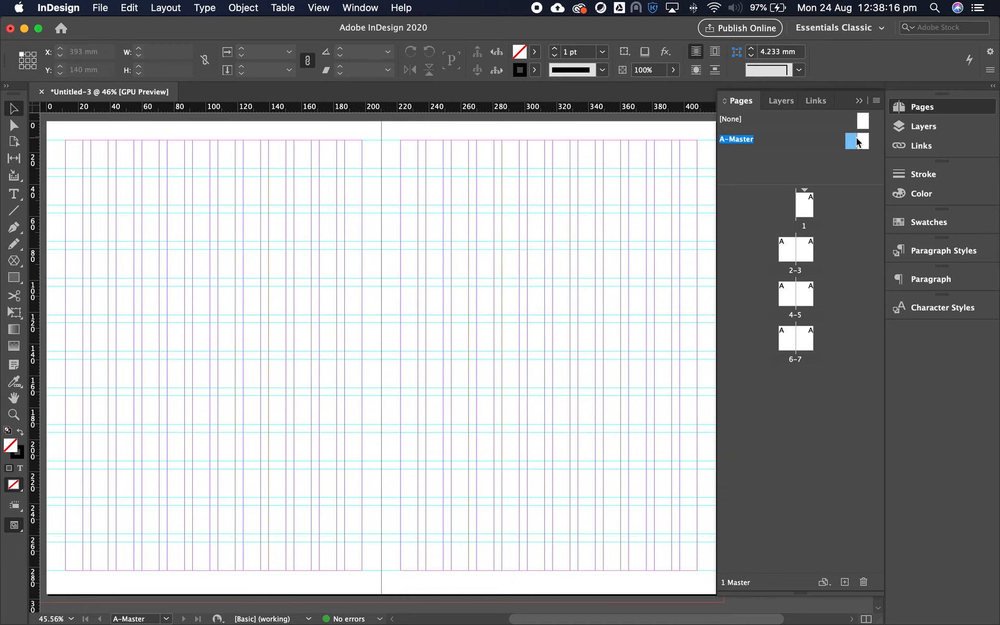
double_click(790, 255)
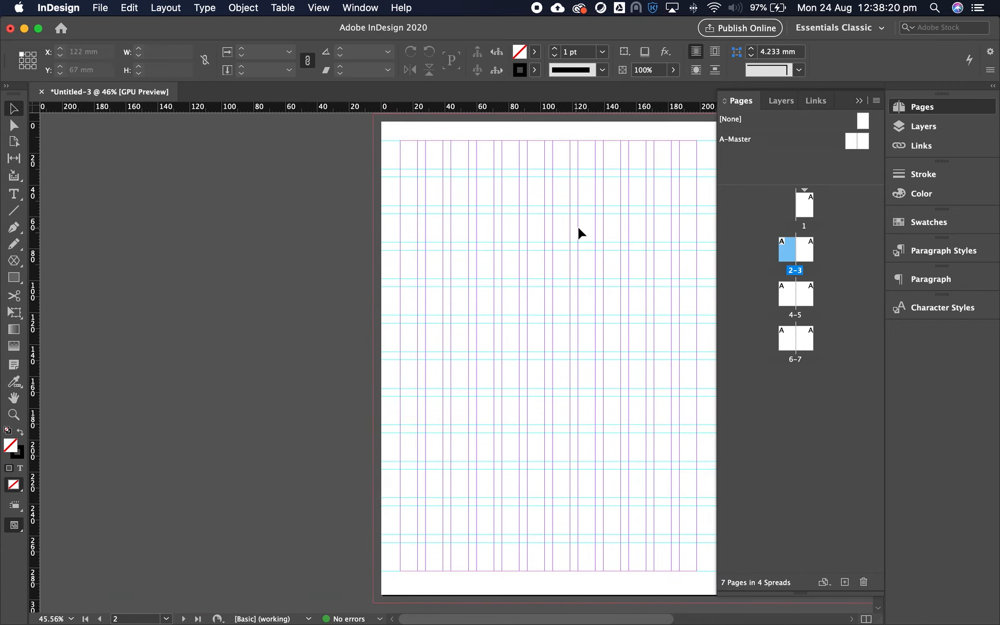
drag(605, 228, 336, 232)
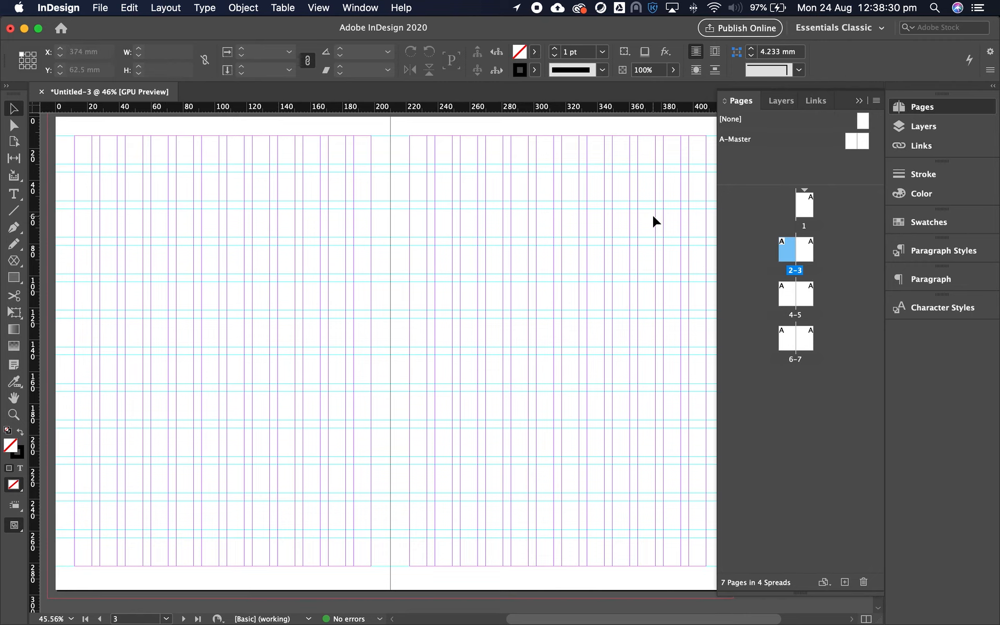
drag(663, 213, 652, 215)
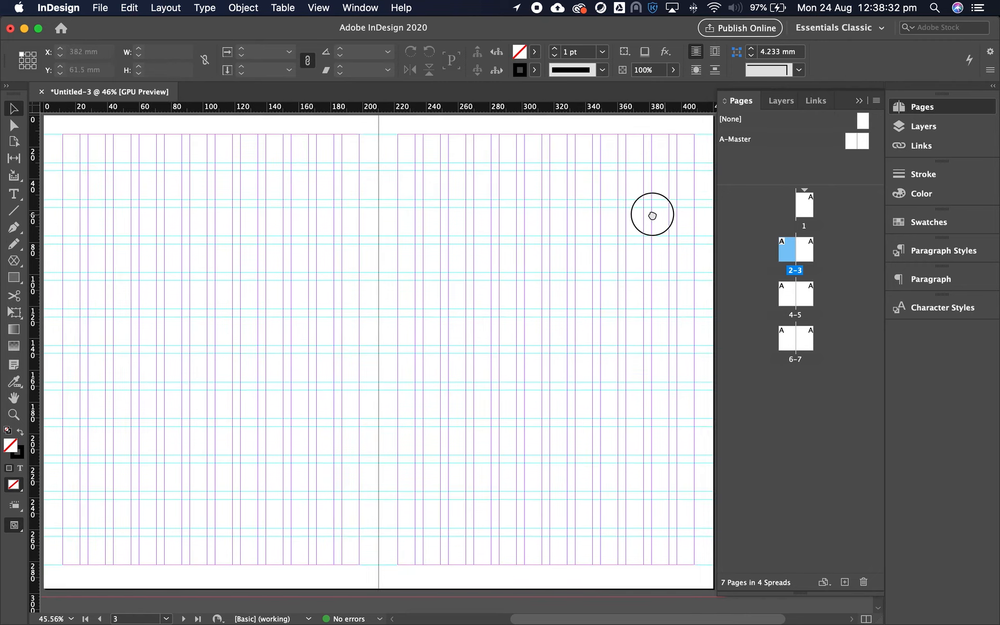